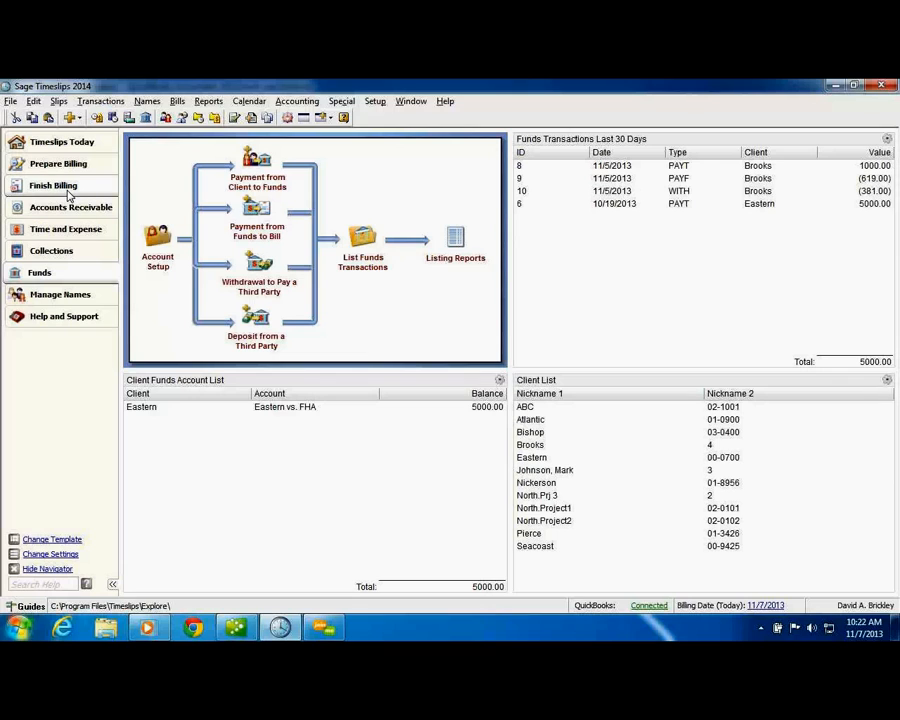
- Create a new client record, entering the client's surname as its first nickname and applying the client defaults
click(80, 297)
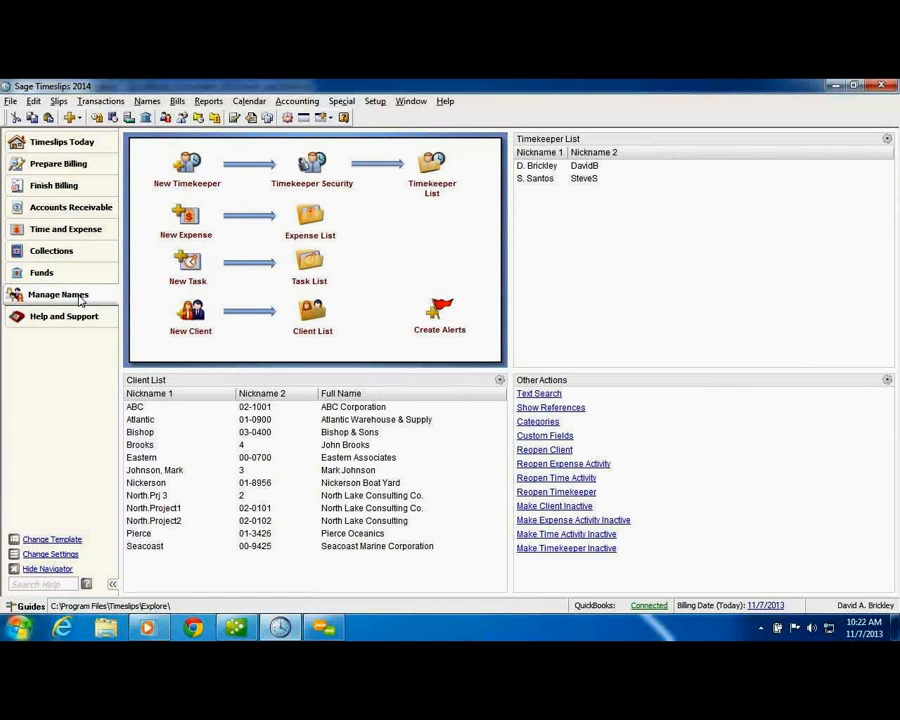
click(190, 313)
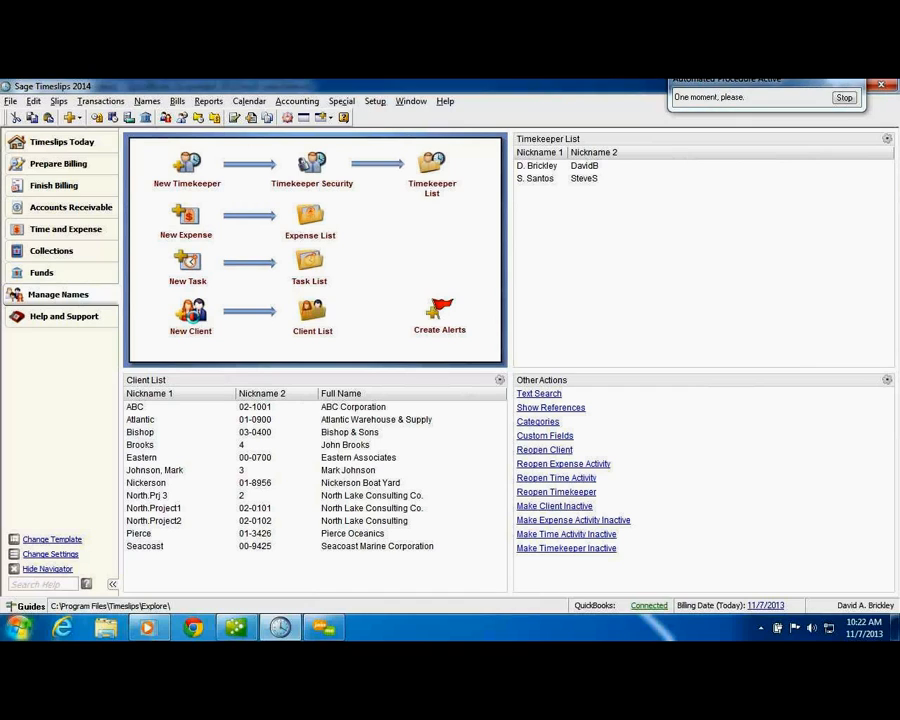
text(Brooks)
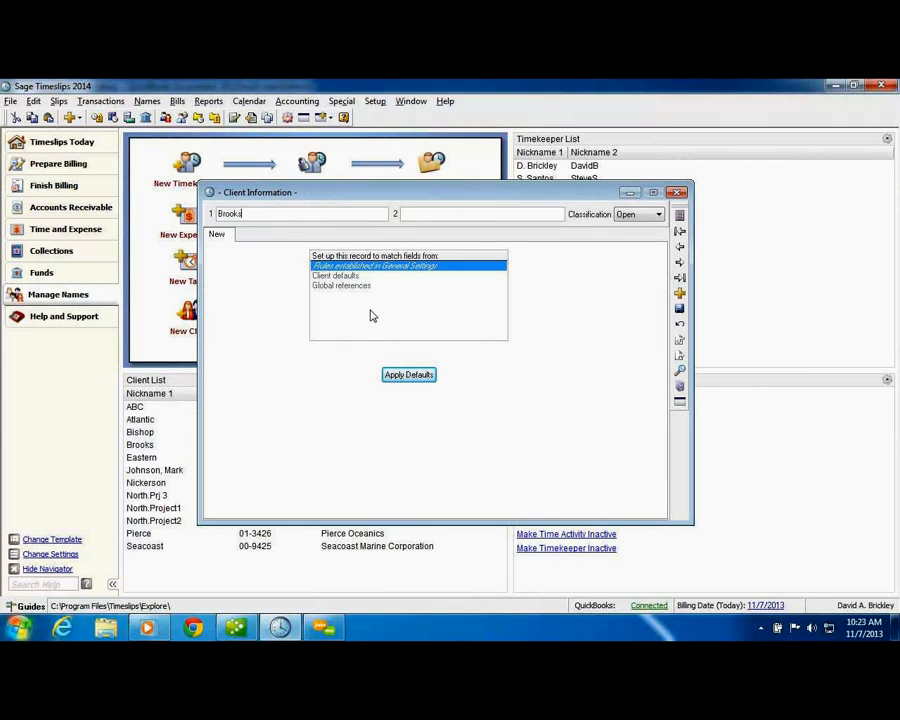
click(340, 276)
click(408, 375)
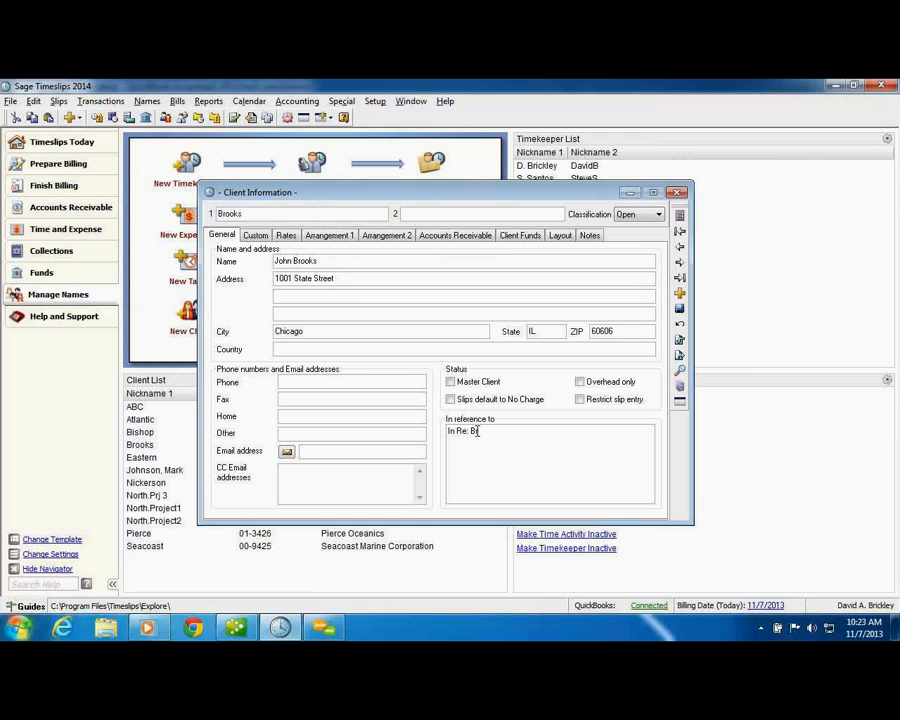
- Complete the client's name, address and reference, save the record while adding it to QuickBooks, and close it
click(680, 308)
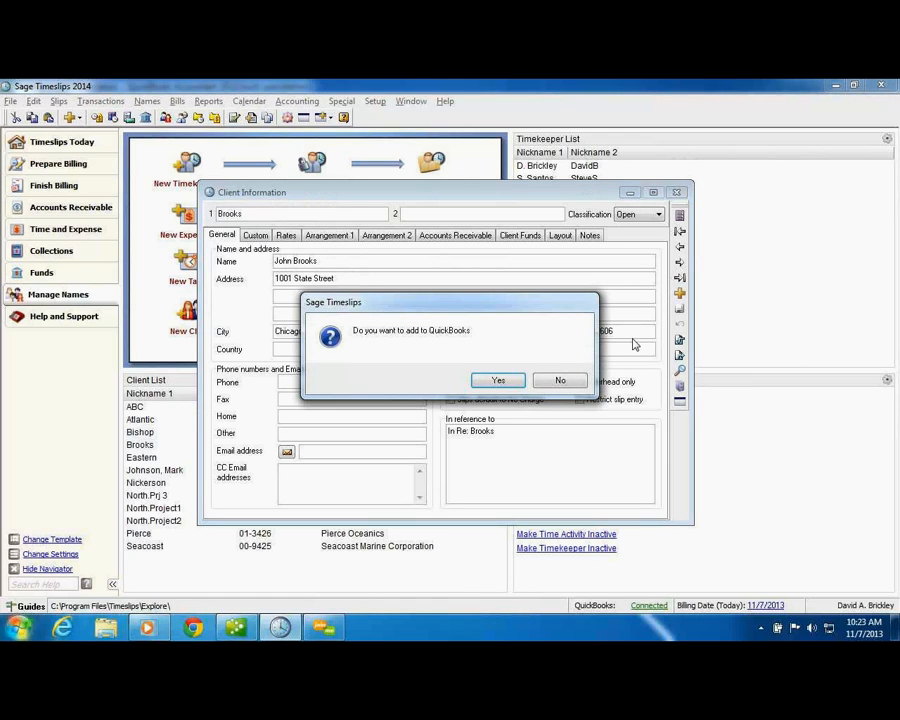
click(511, 383)
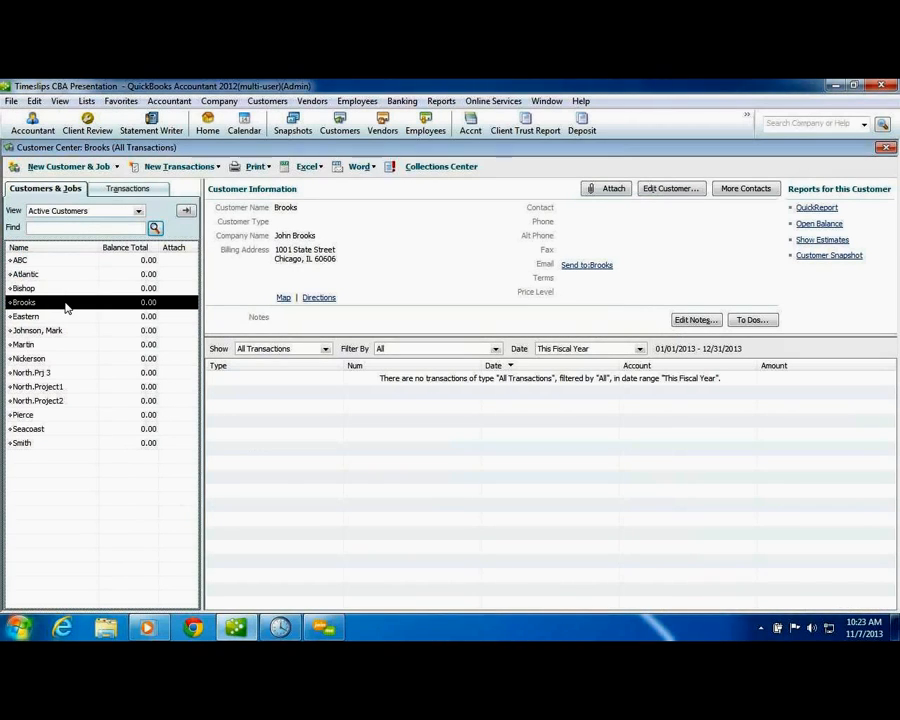
click(272, 632)
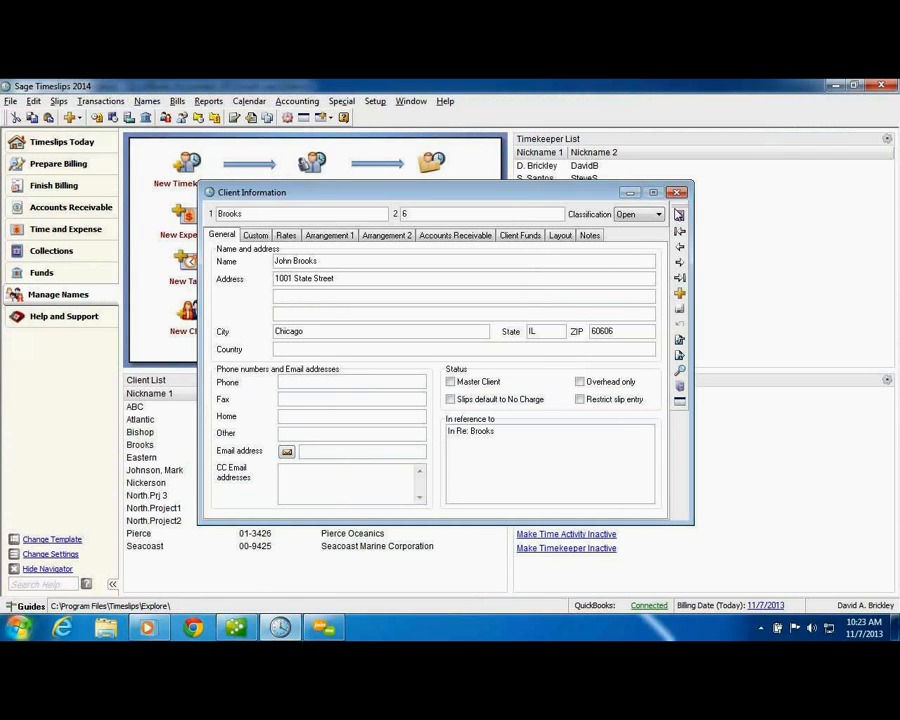
click(677, 192)
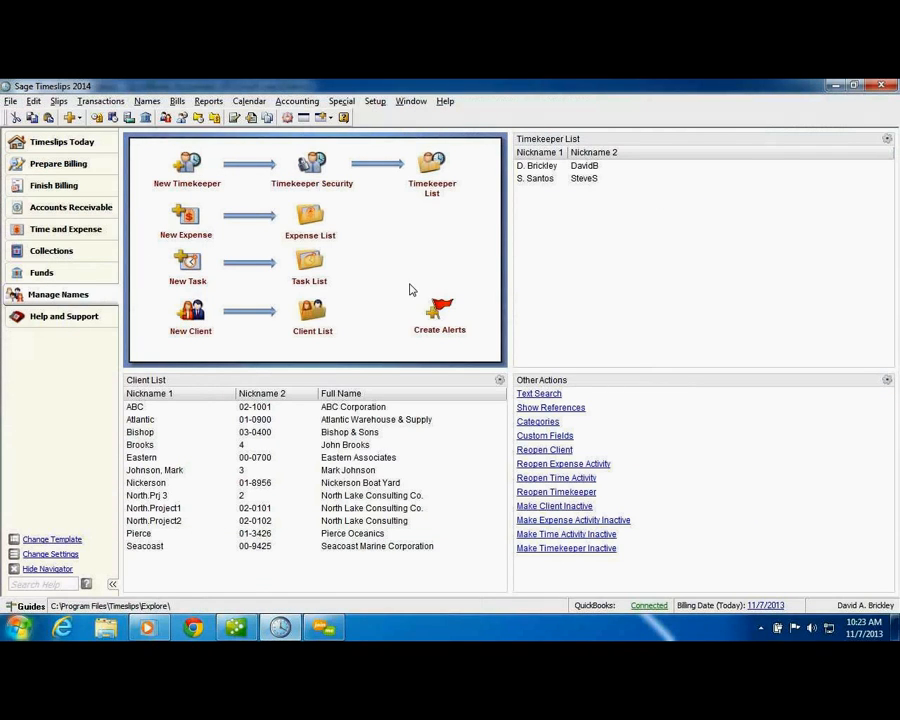
- Record and save a 10000.00 Payment To Account funds transaction for the new client's Retainer account, dated 11/7/2013
click(40, 273)
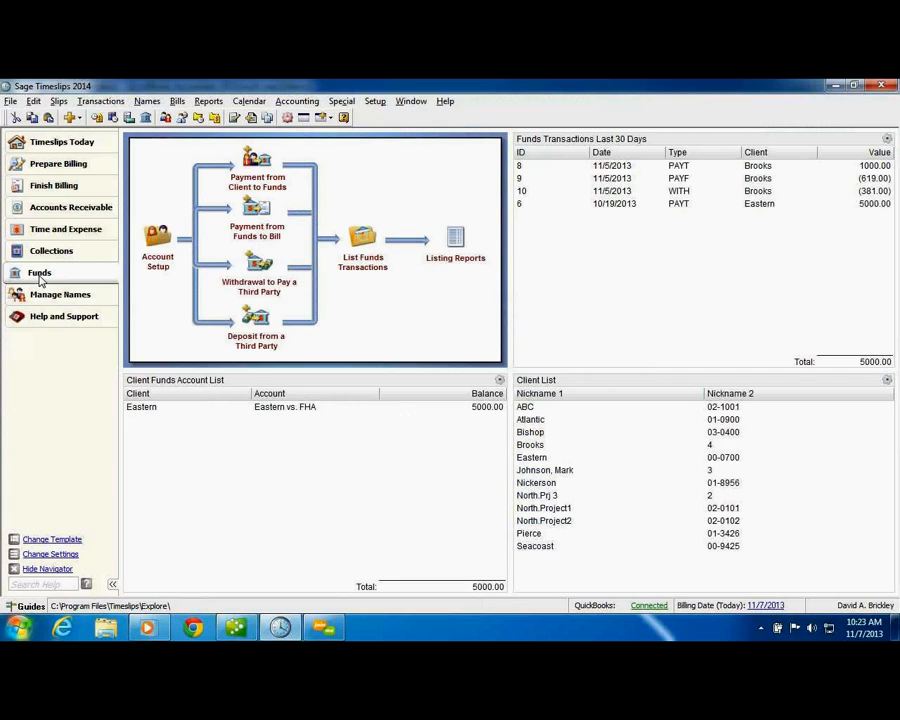
click(262, 185)
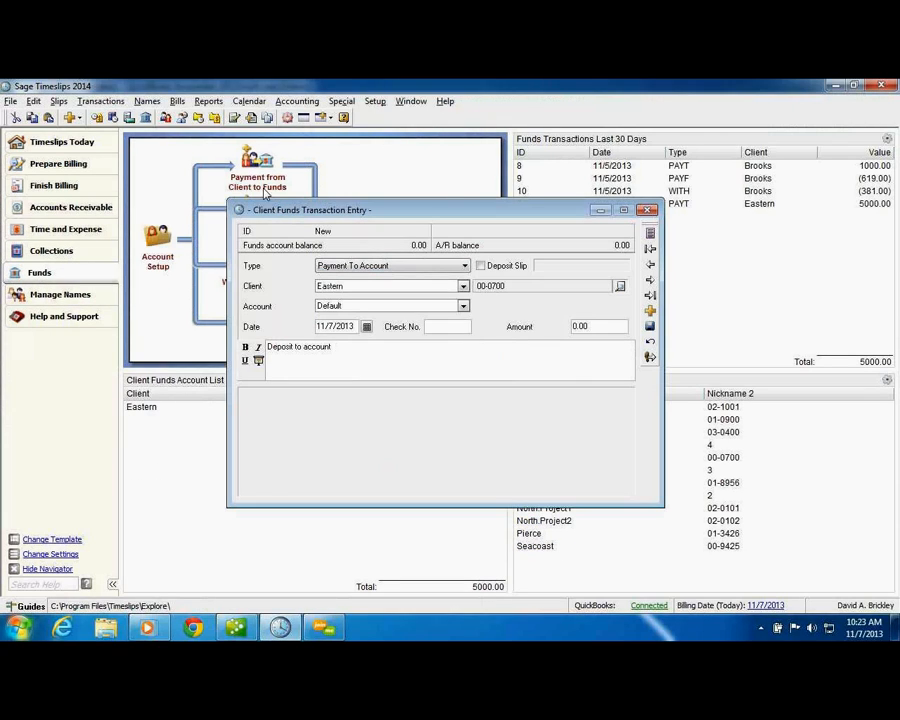
click(377, 288)
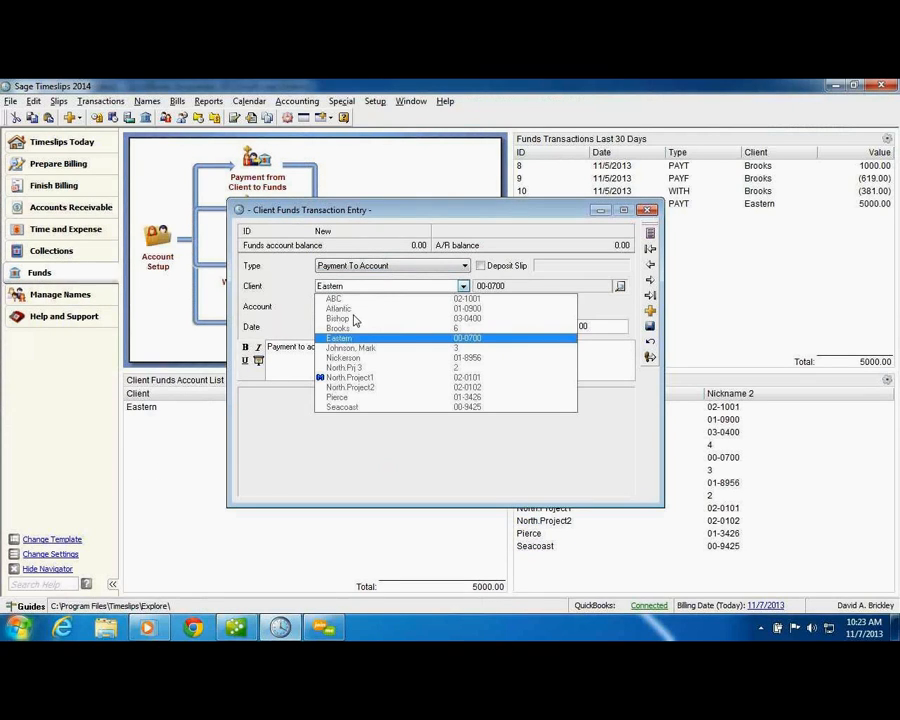
click(340, 328)
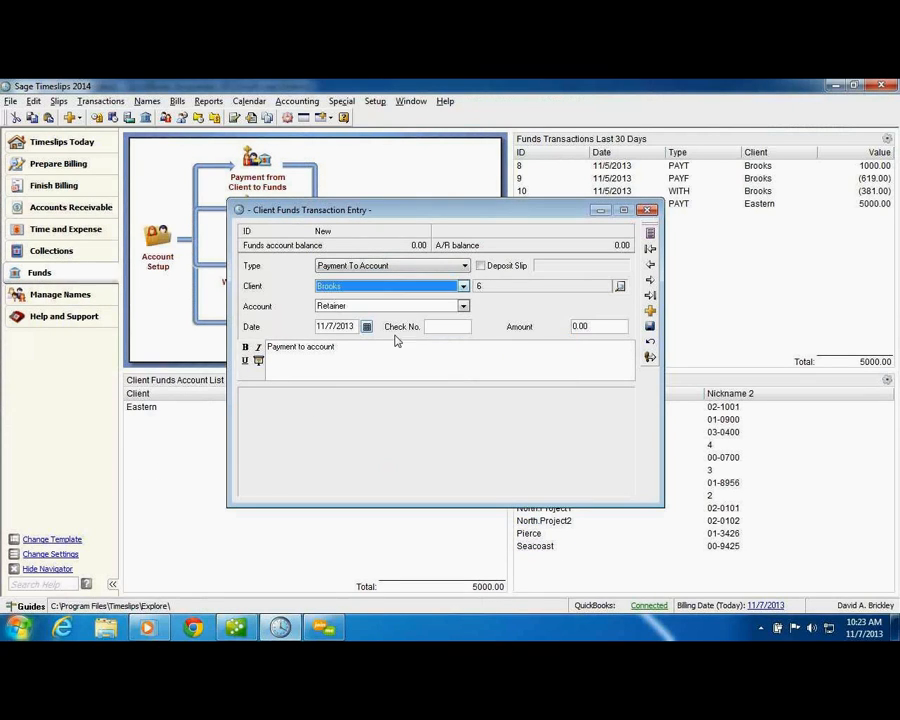
click(592, 326)
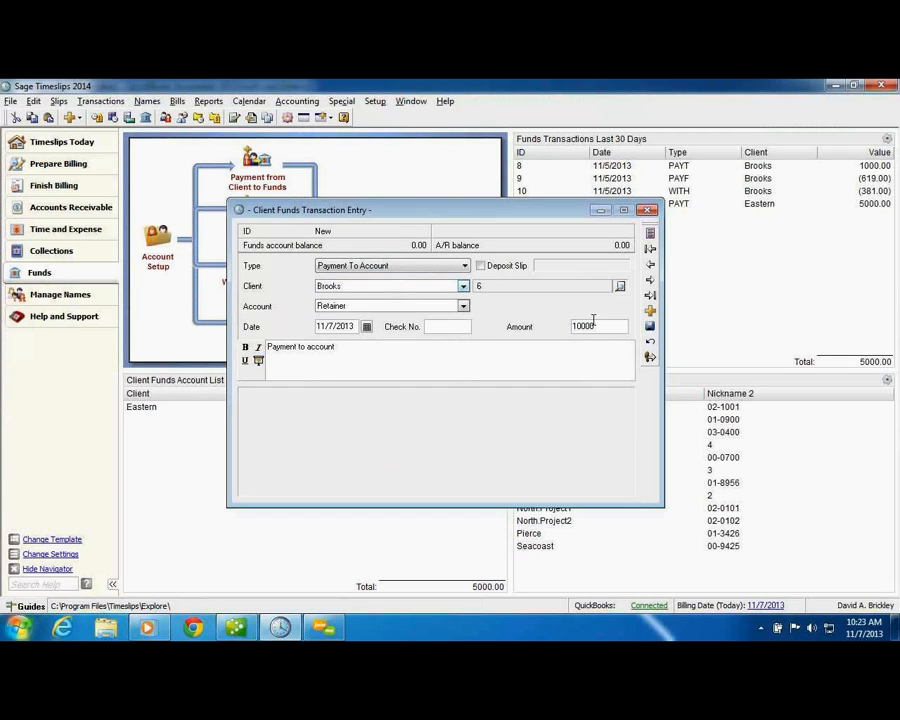
click(650, 326)
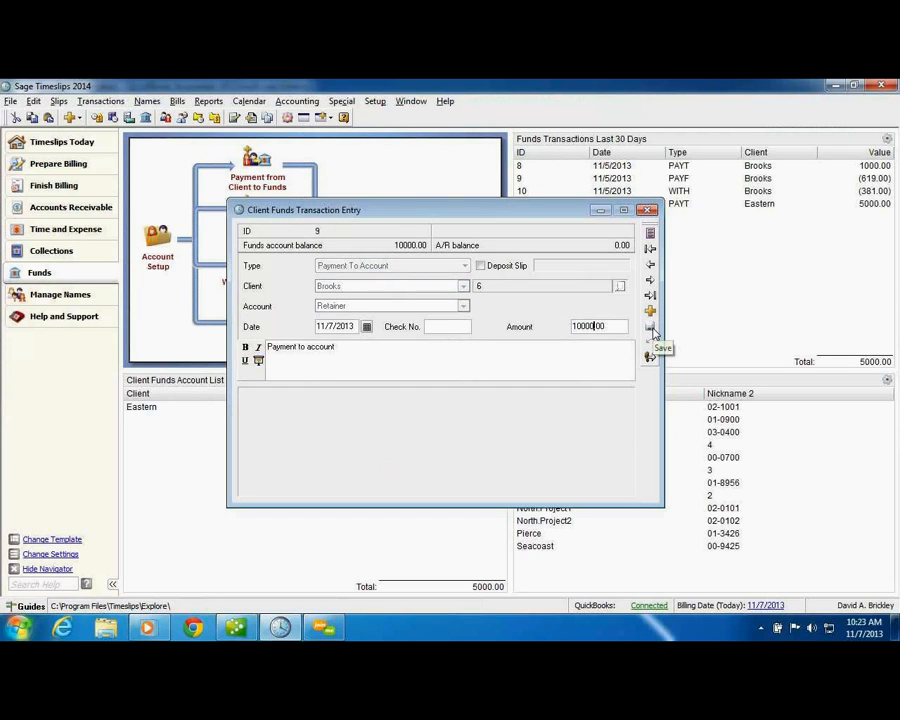
click(648, 209)
- Transfer all transactions to the general ledger with the preset transaction types and post the ready entries to QuickBooks
click(285, 102)
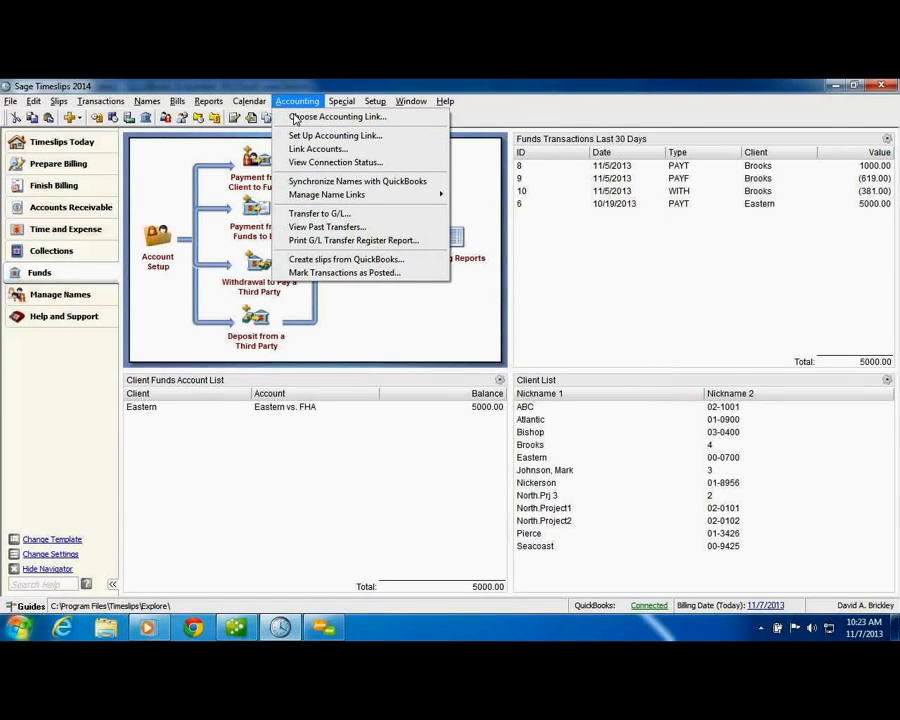
click(333, 213)
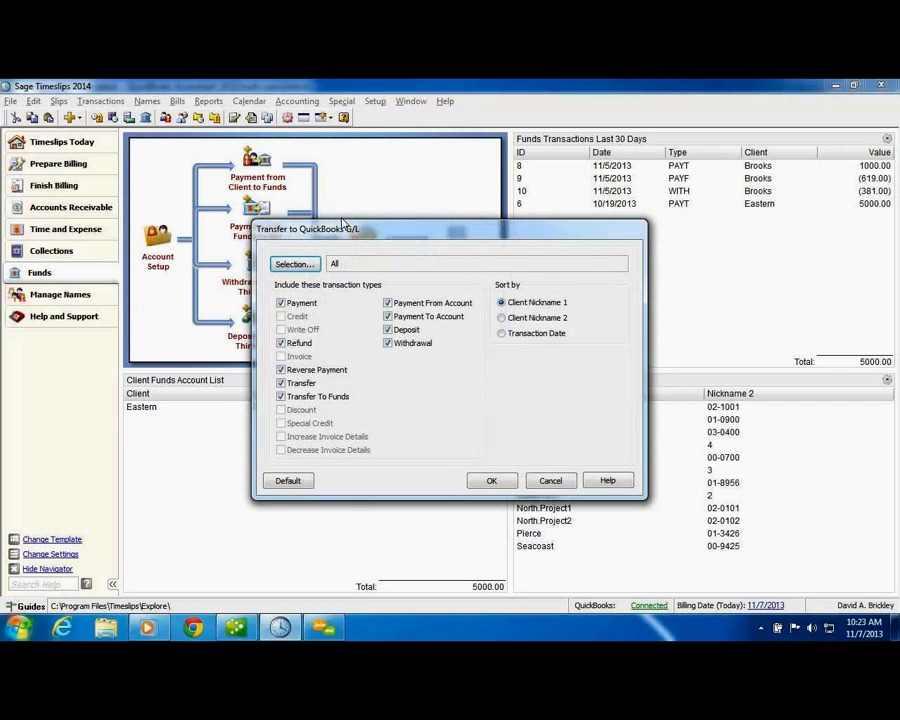
click(496, 481)
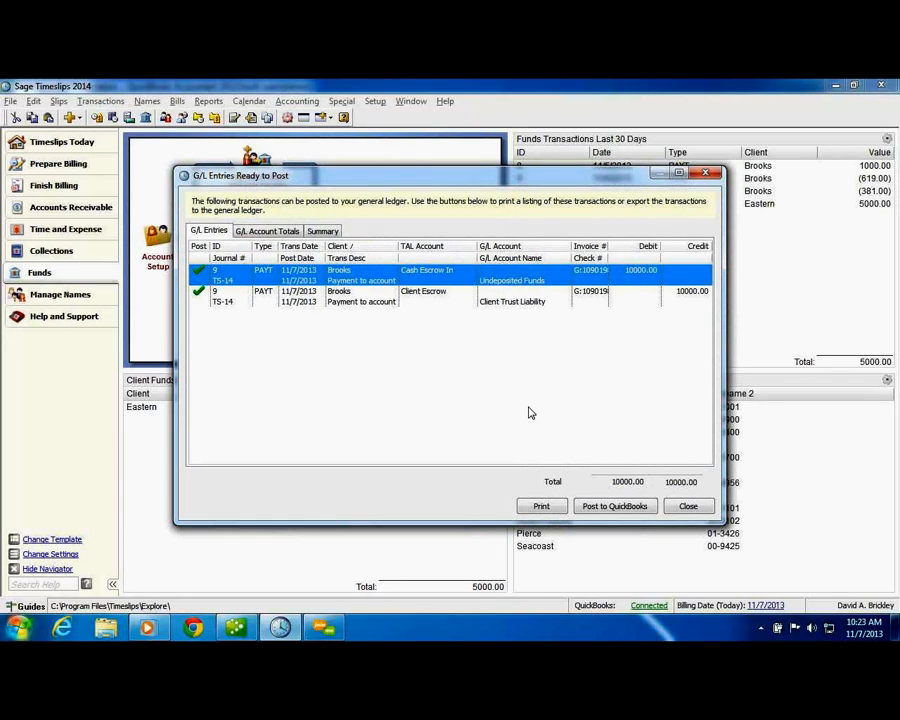
click(608, 507)
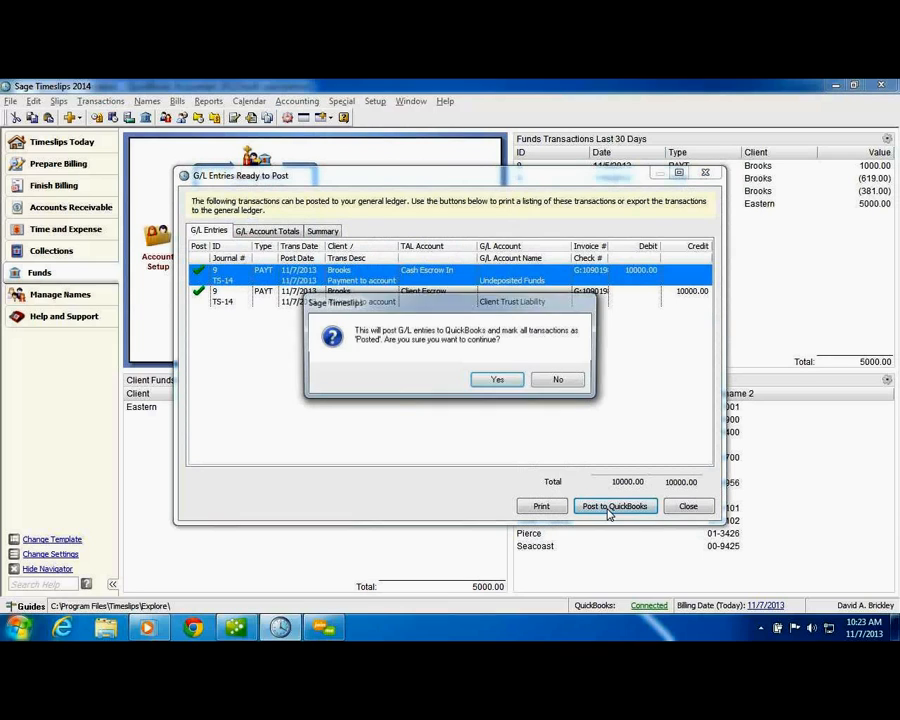
click(496, 382)
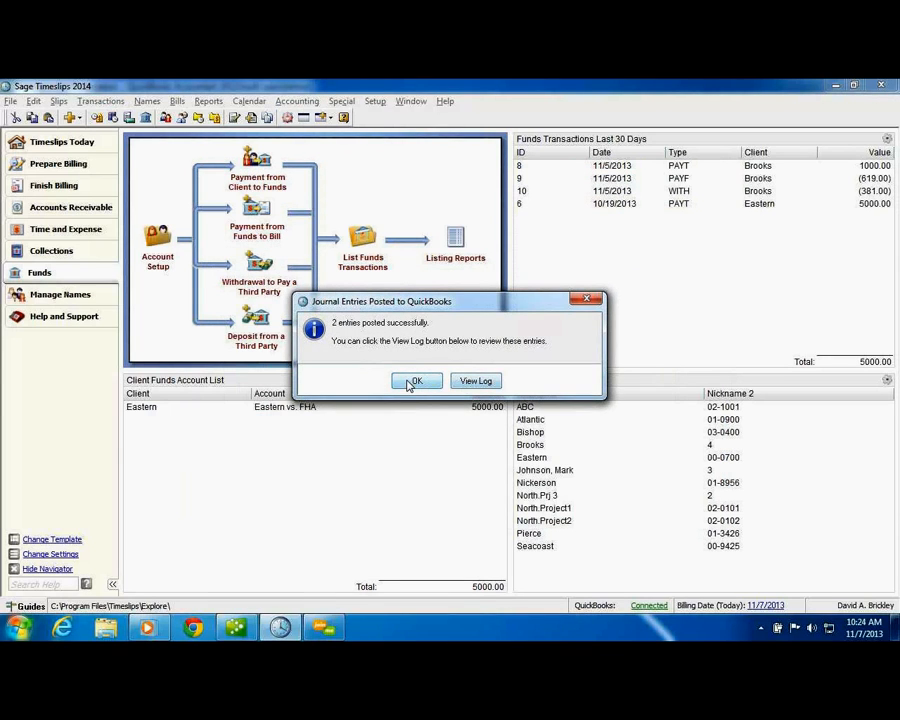
click(412, 381)
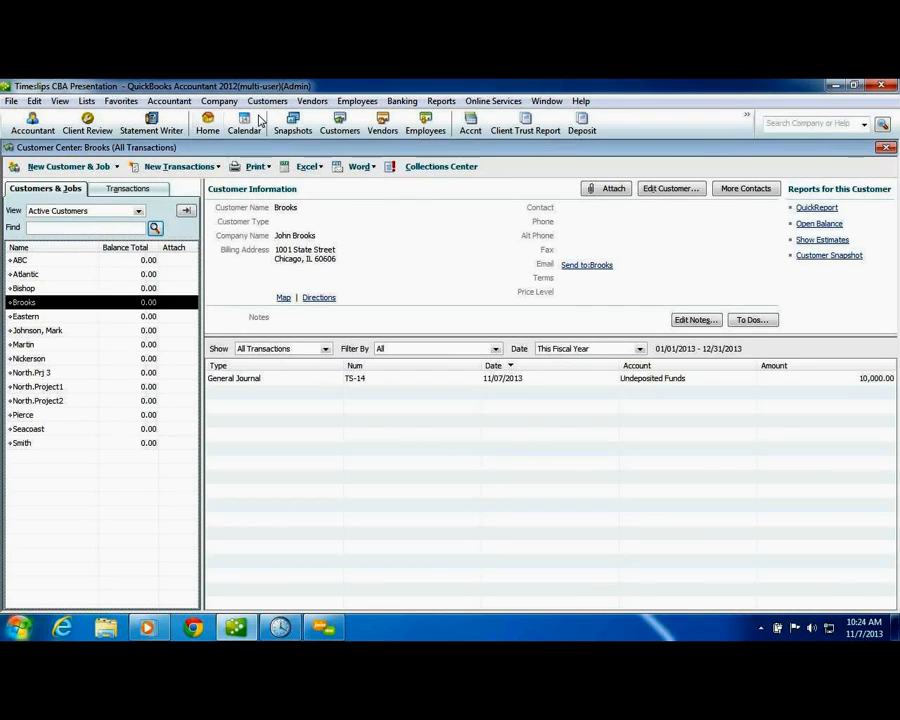
- In QuickBooks, deposit only the new client's 10,000.00 payment into the Client Trust Account and save the deposit
click(583, 127)
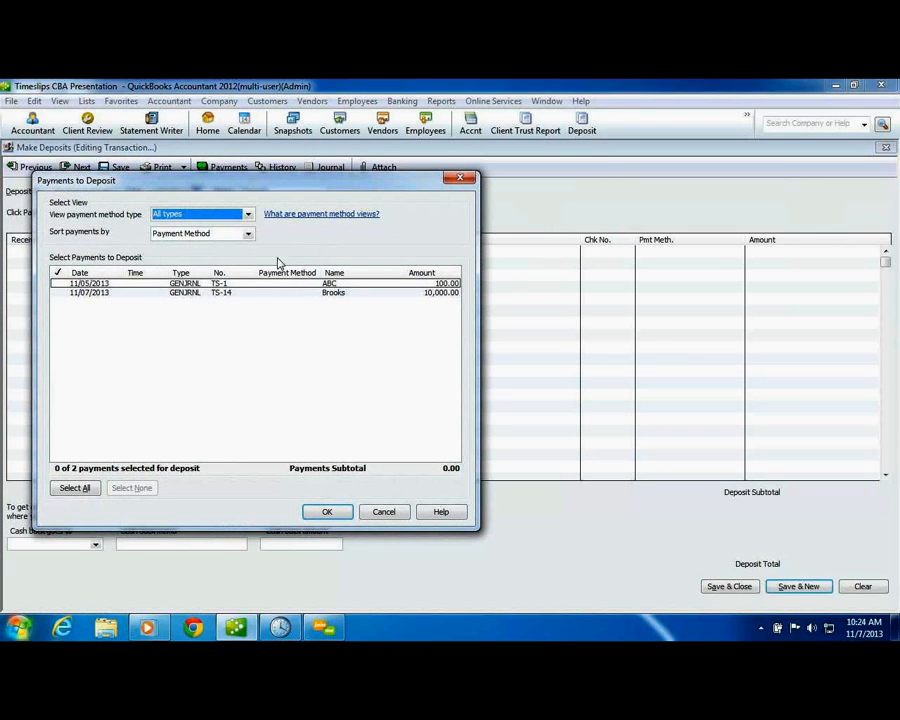
click(62, 293)
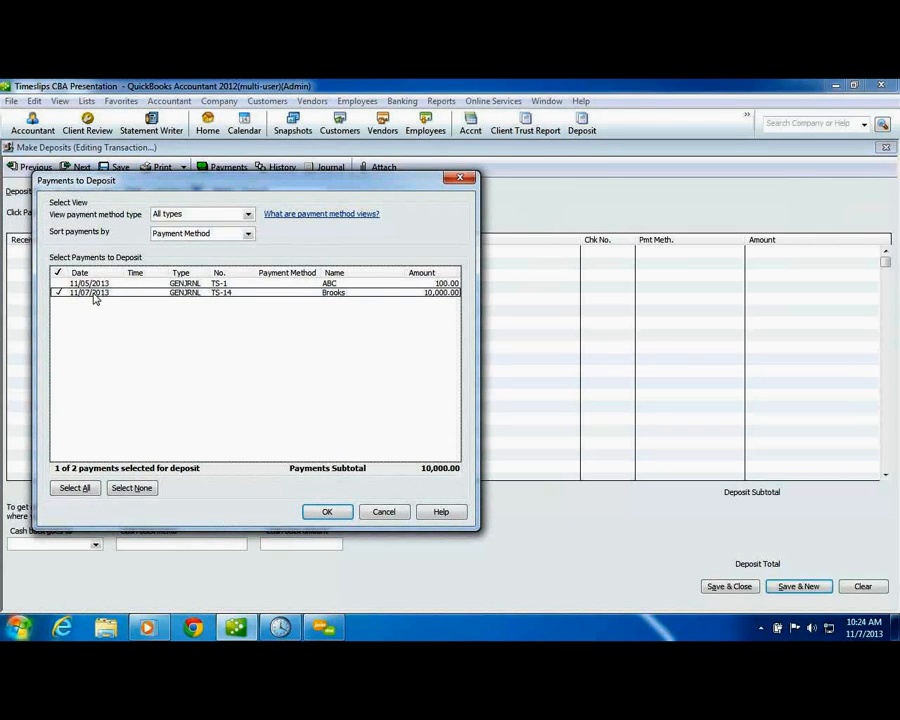
click(337, 514)
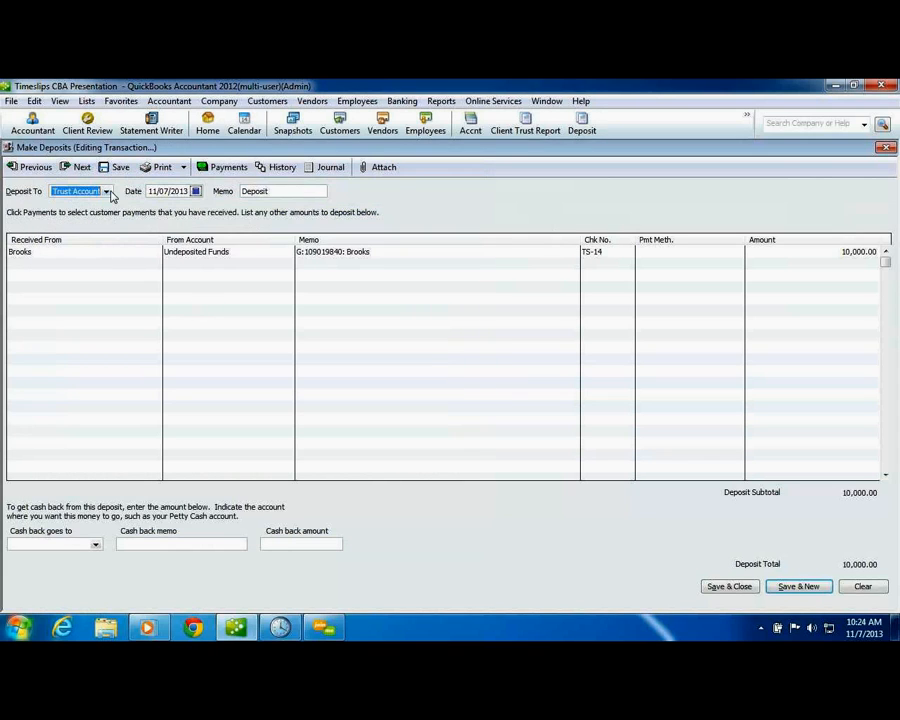
click(107, 192)
click(112, 223)
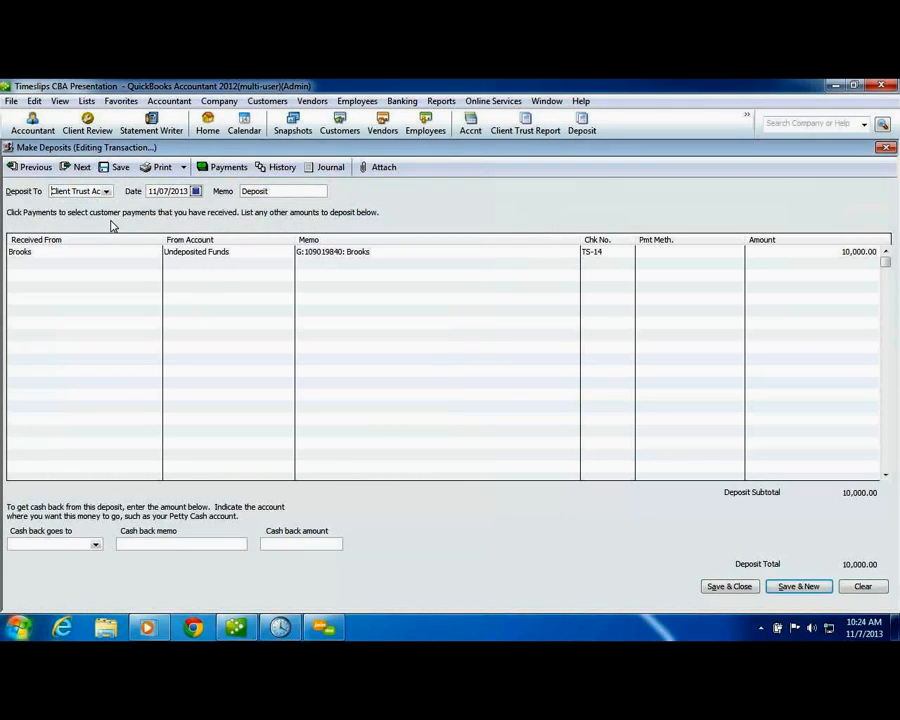
click(726, 587)
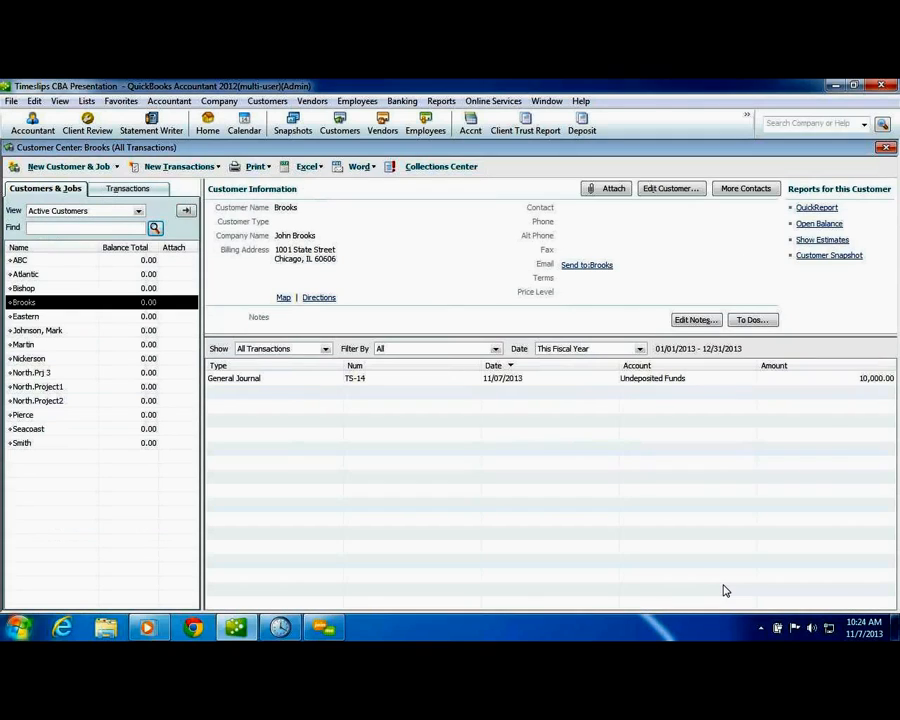
- Review the Client Trust Account register from the Chart of Accounts and the Client Trust Report for the new deposit
click(885, 147)
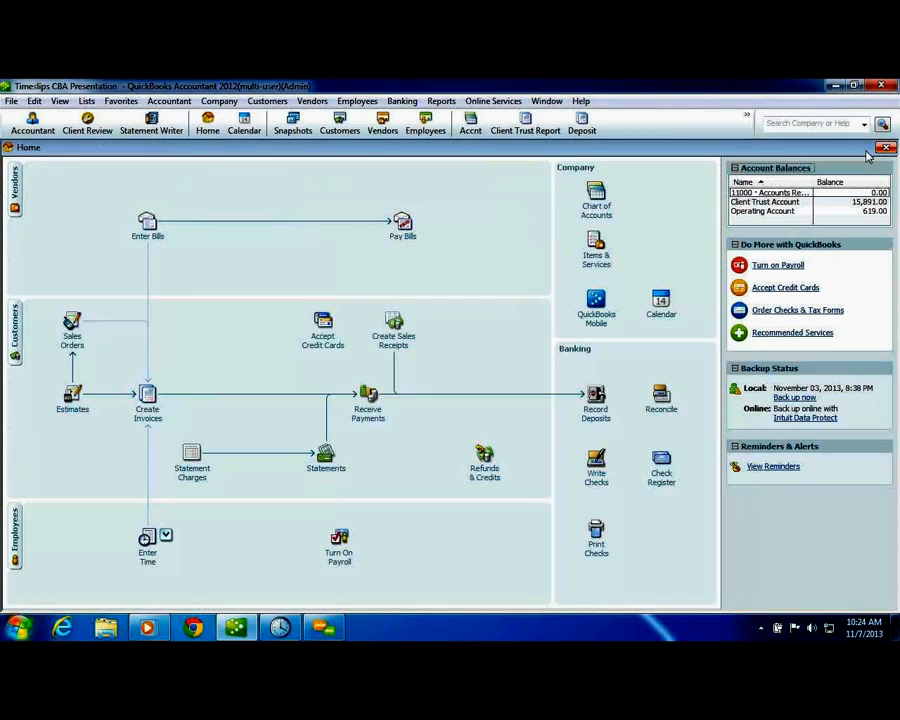
click(600, 205)
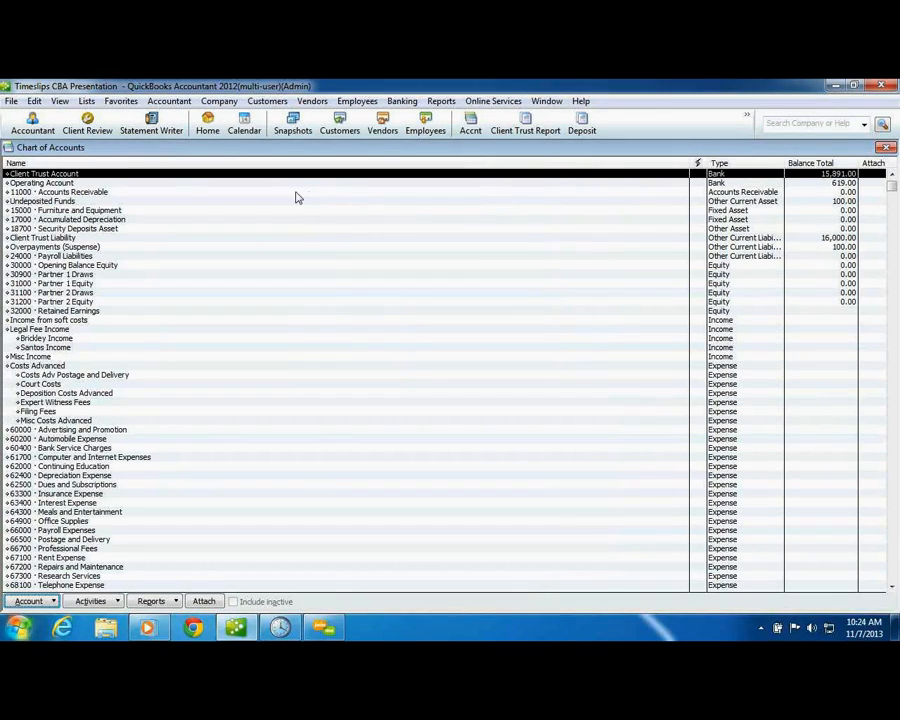
double_click(295, 176)
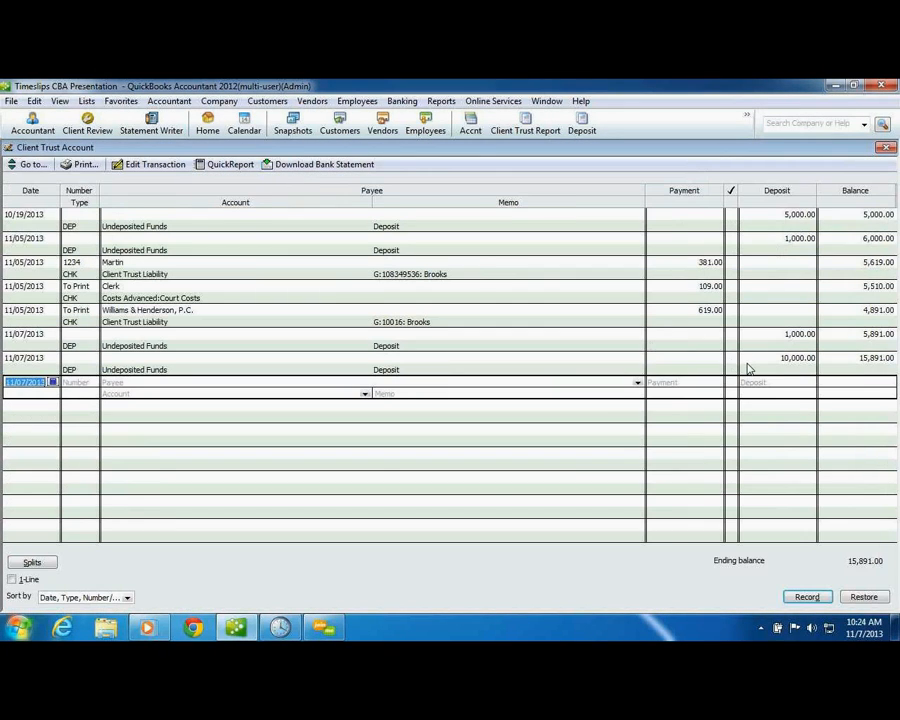
click(885, 147)
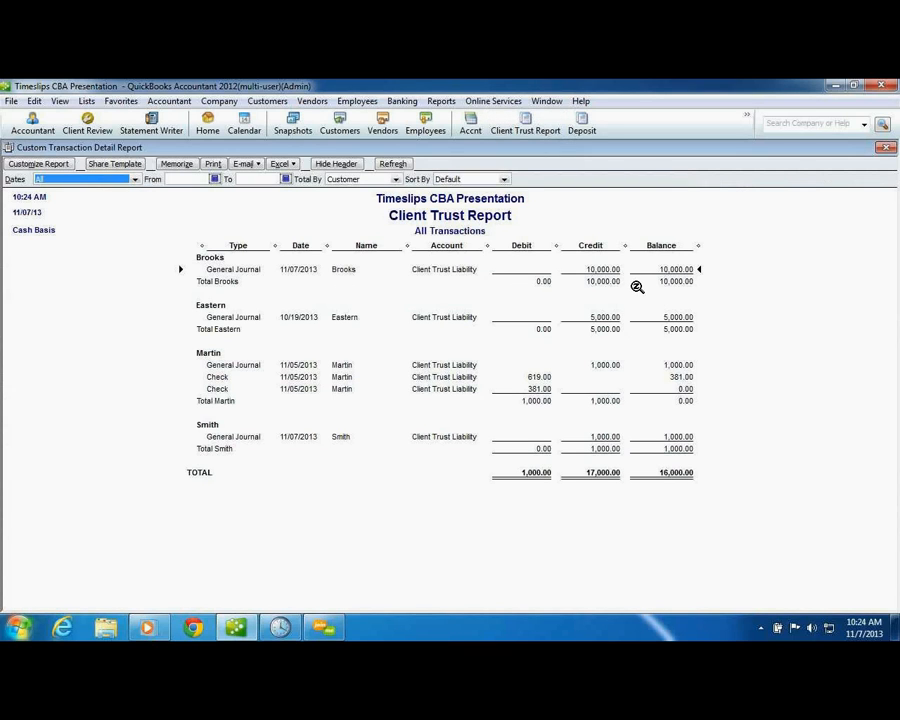
click(889, 148)
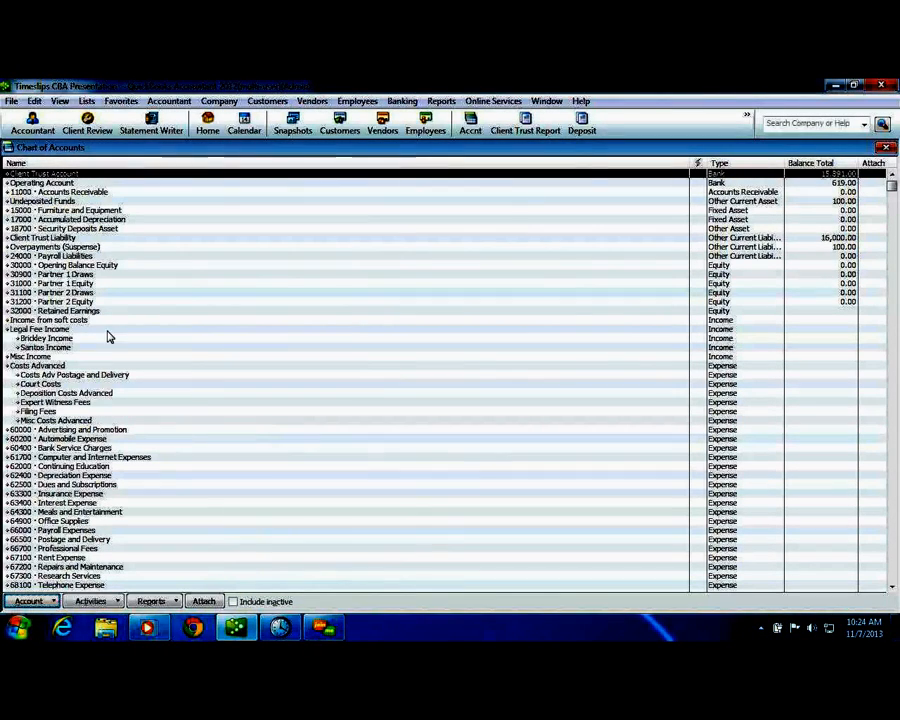
- Start a new check drawn on the Operating Account and dismiss the default account notice
key(ctrl+w)
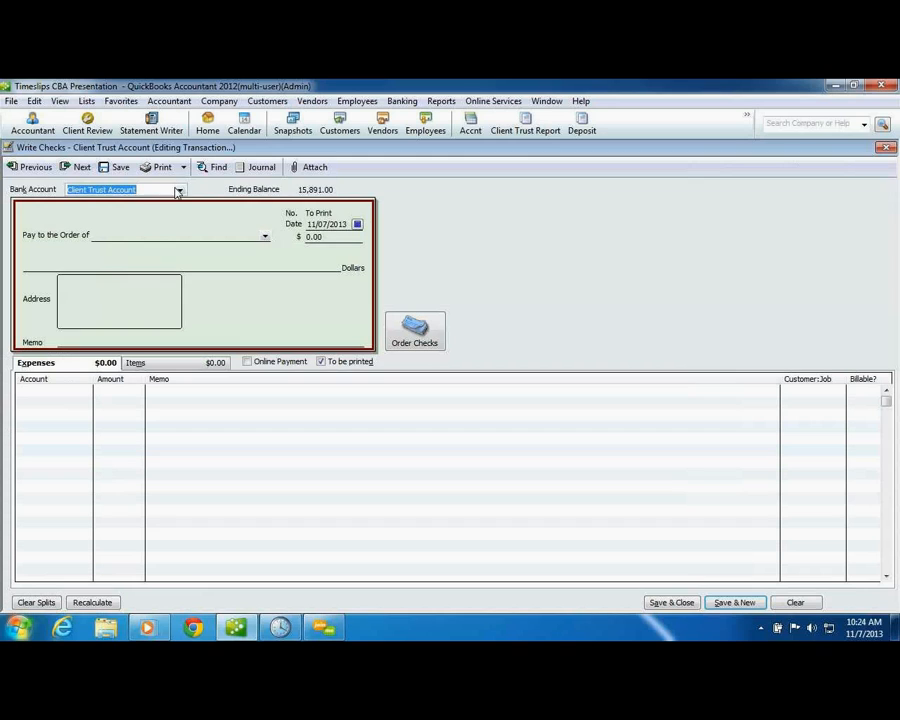
click(178, 191)
click(136, 229)
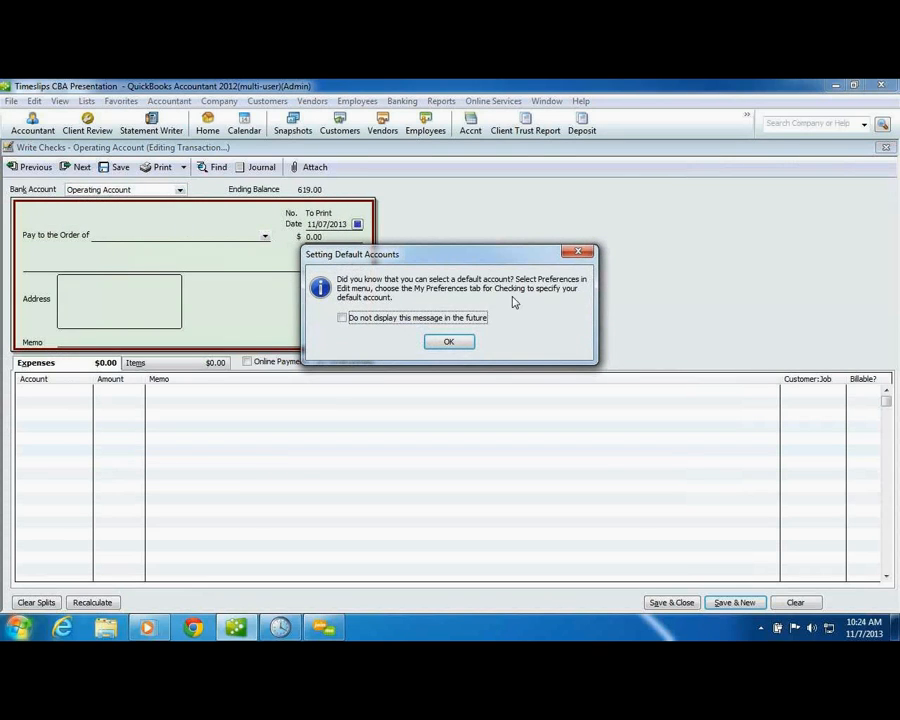
click(450, 341)
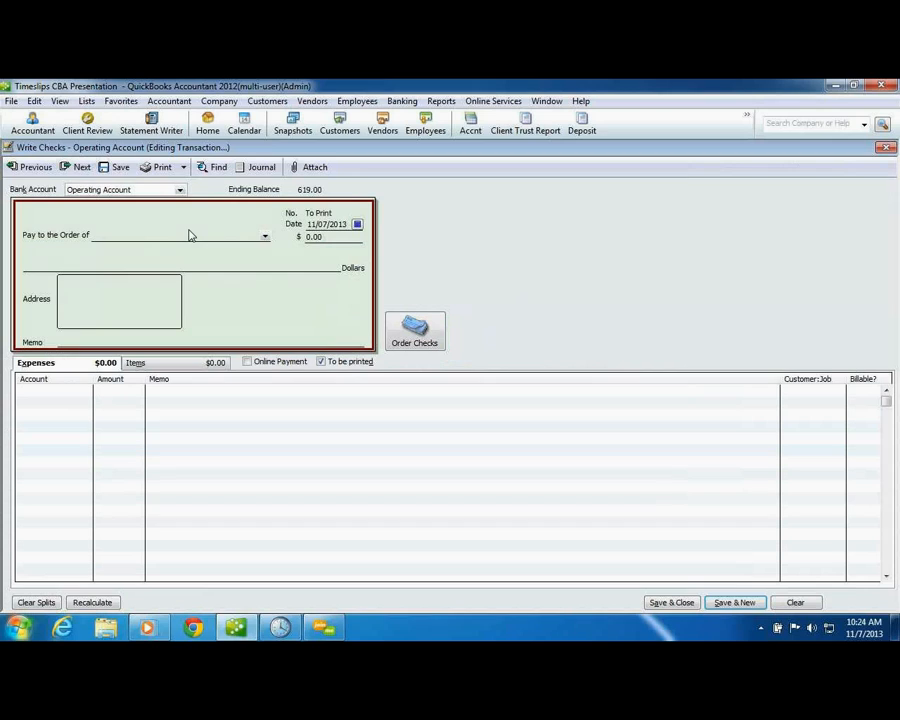
- Make out the check to Clerk for 125.00, assign the expense to the new client as billable, clear To be printed, and save it
text(c)
key(Tab)
key(Tab)
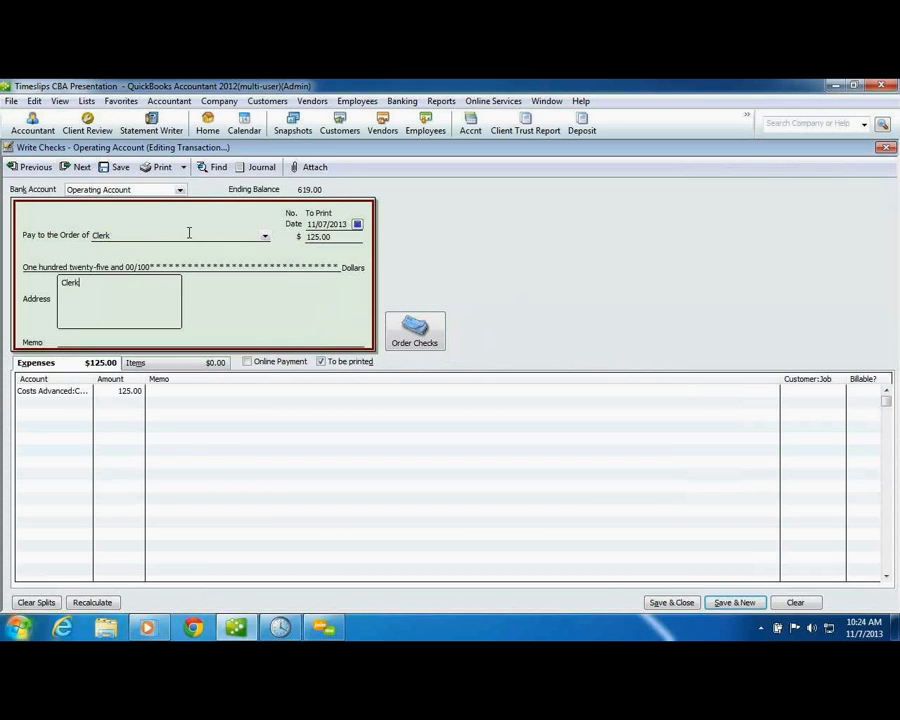
click(789, 390)
text(Brooks)
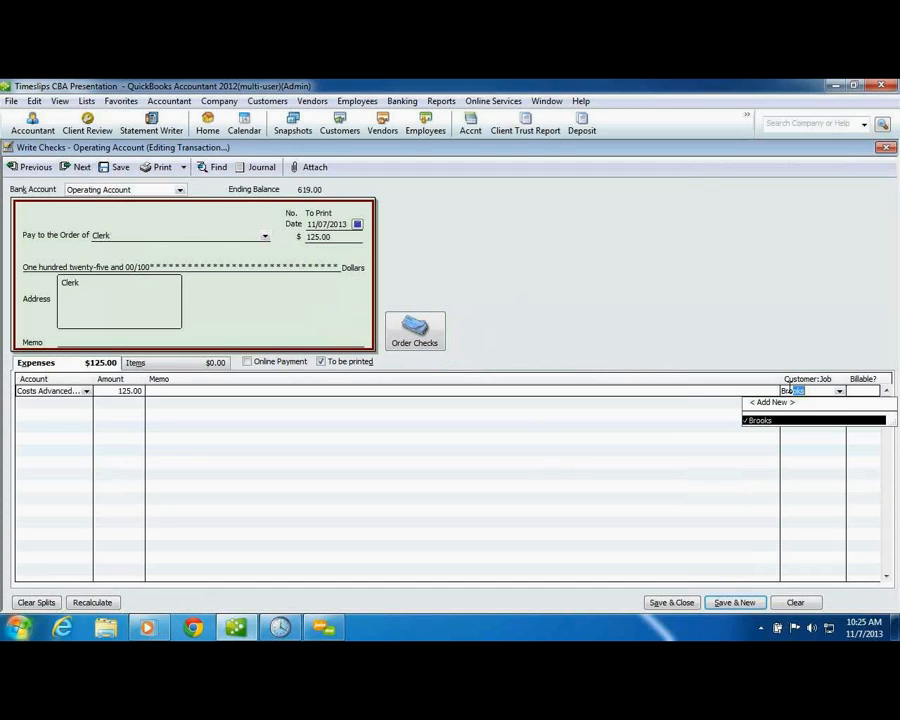
key(Tab)
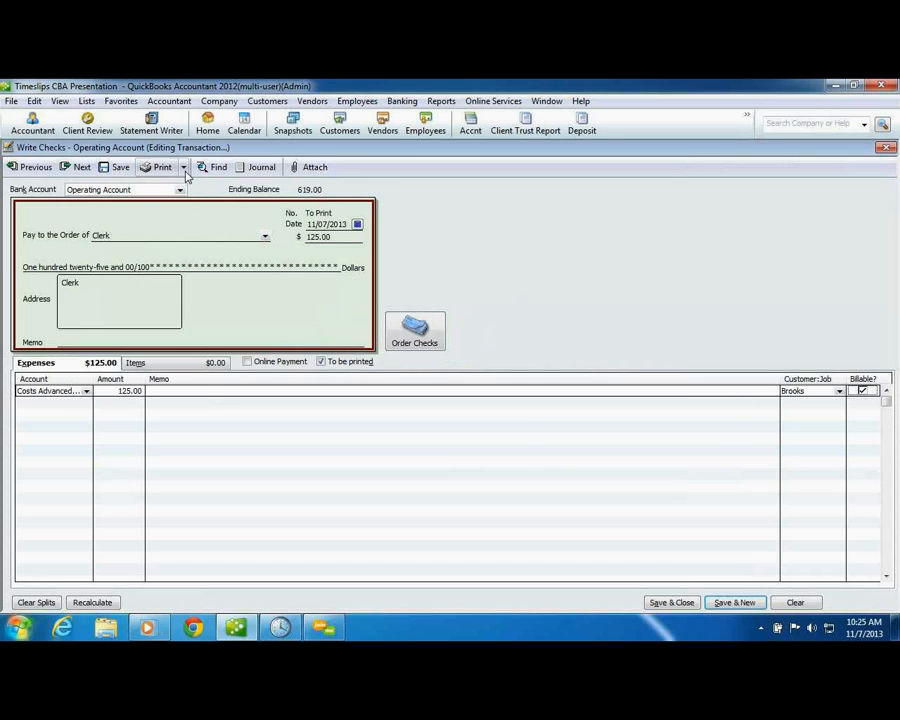
click(321, 361)
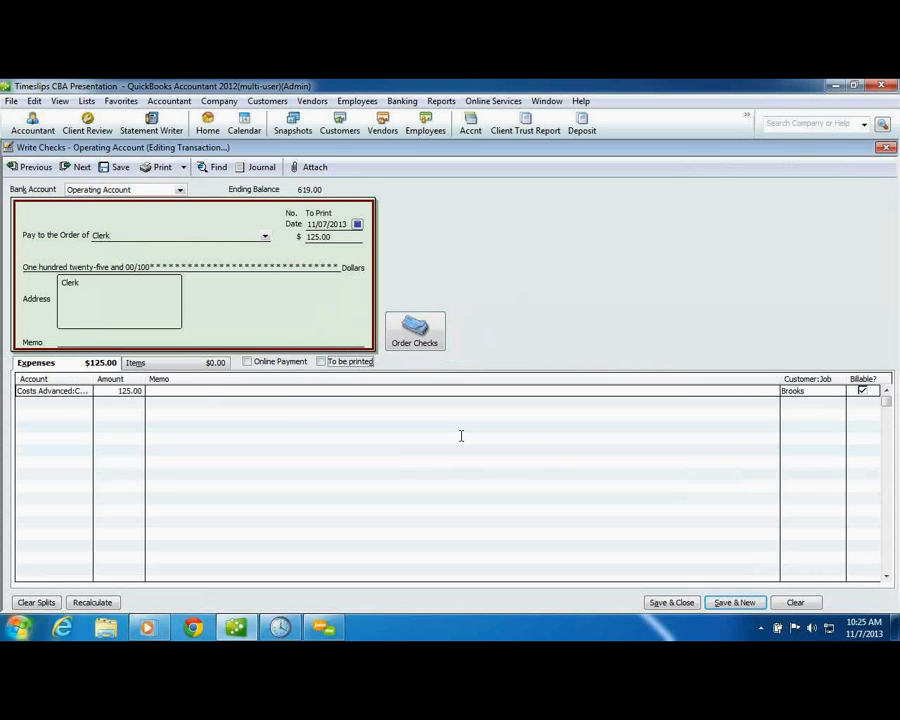
click(671, 604)
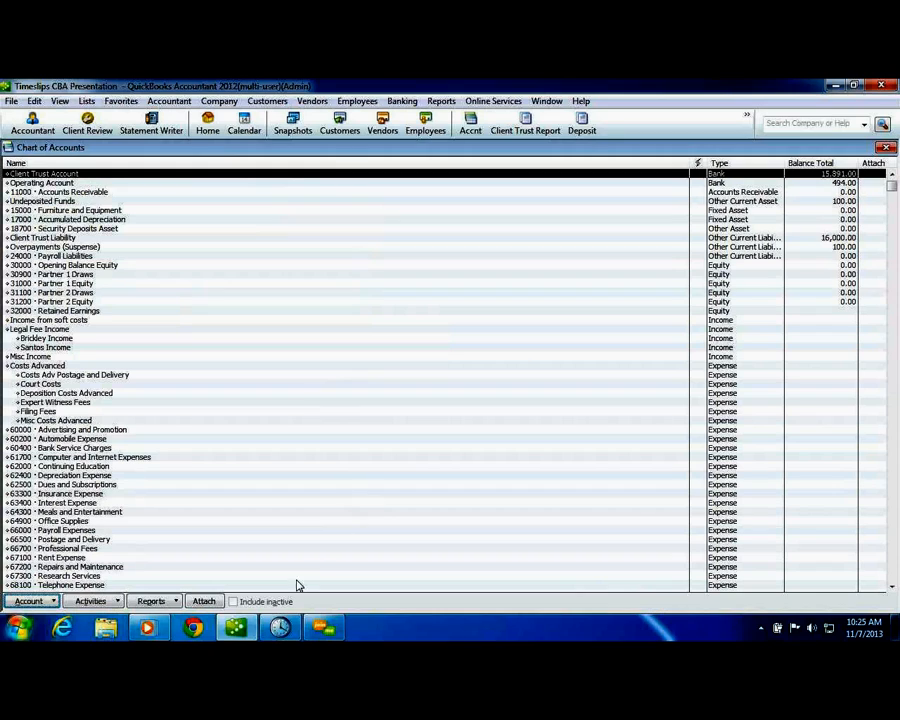
- Switch to Timeslips and open the QuickBooks checks and vendor bills available for creating slips
click(279, 627)
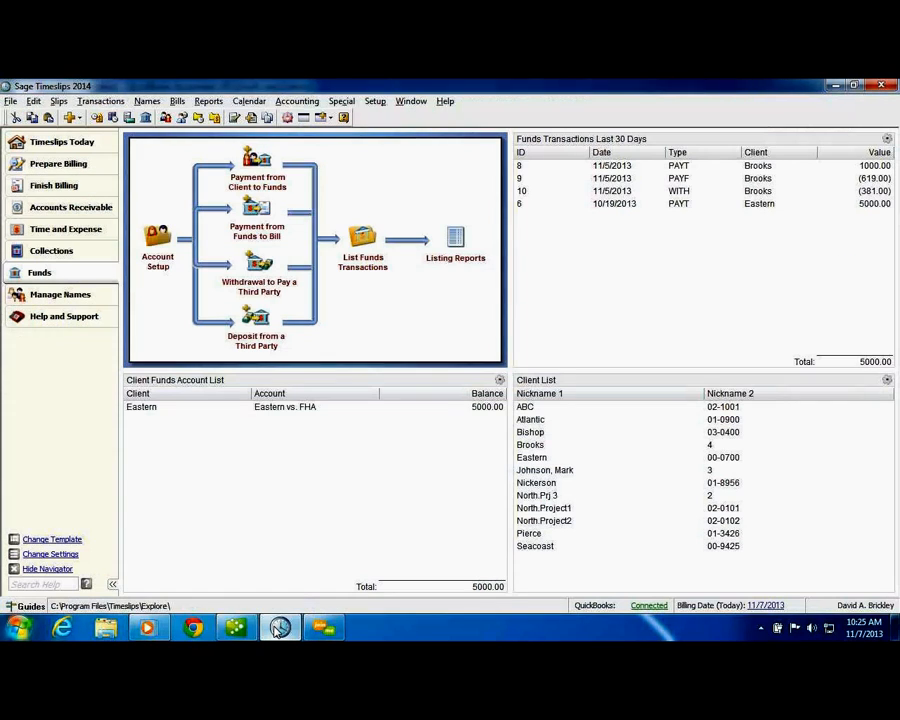
click(289, 105)
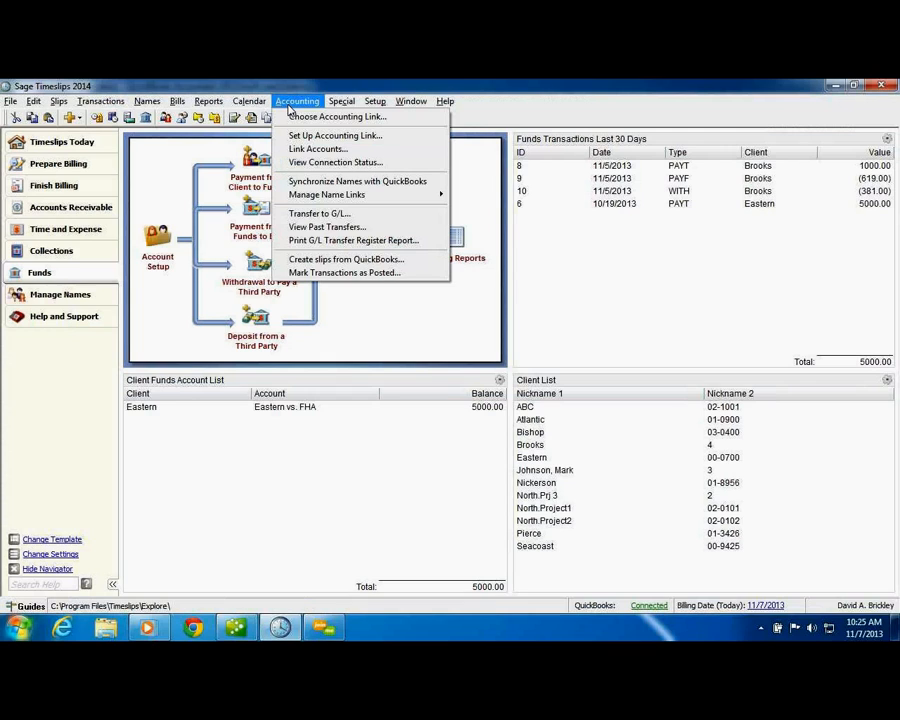
click(350, 259)
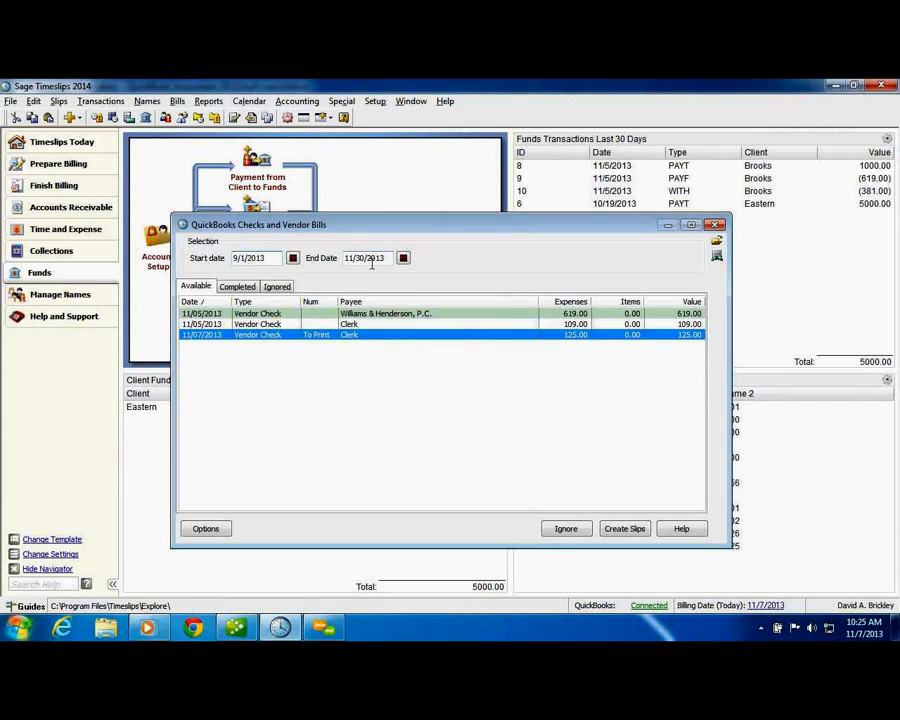
click(527, 325)
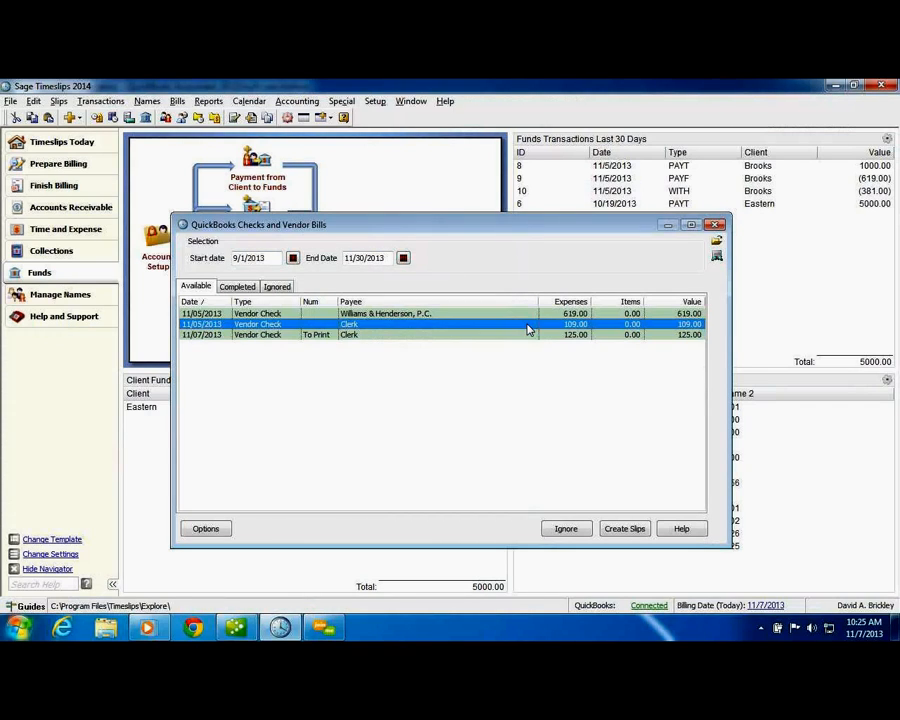
click(626, 531)
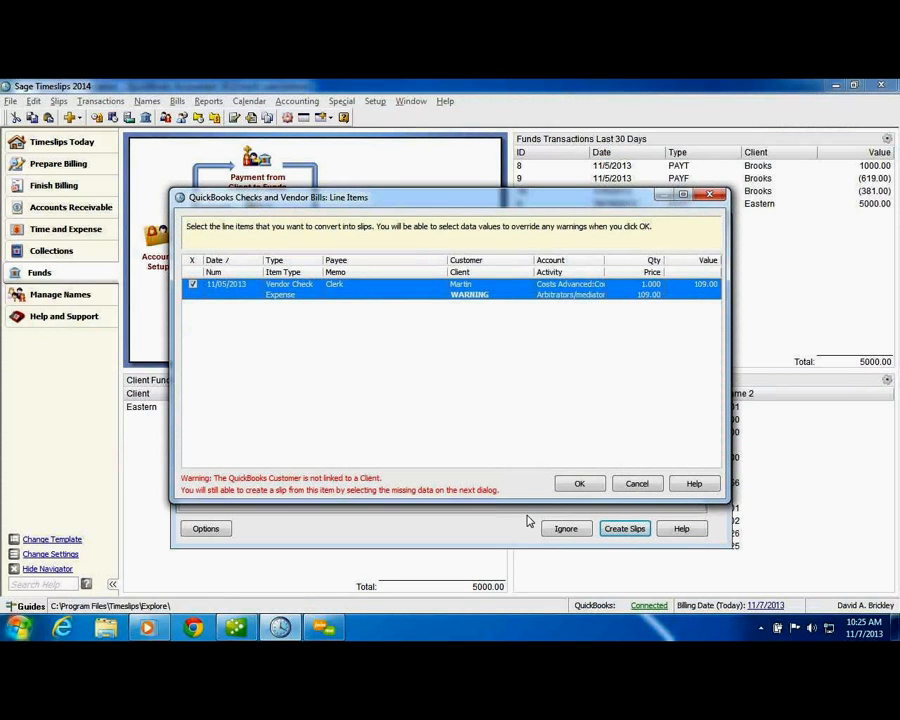
click(635, 481)
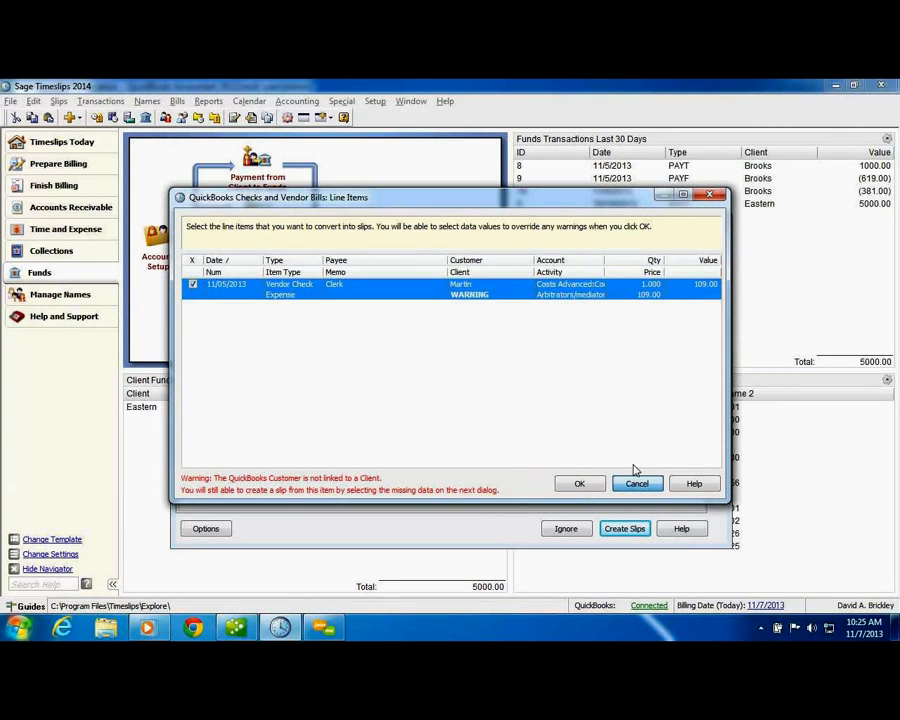
- Create an expense slip from the 11/07/2013 Clerk check for 125.00 with the preset slip defaults, and close the checks list
click(360, 336)
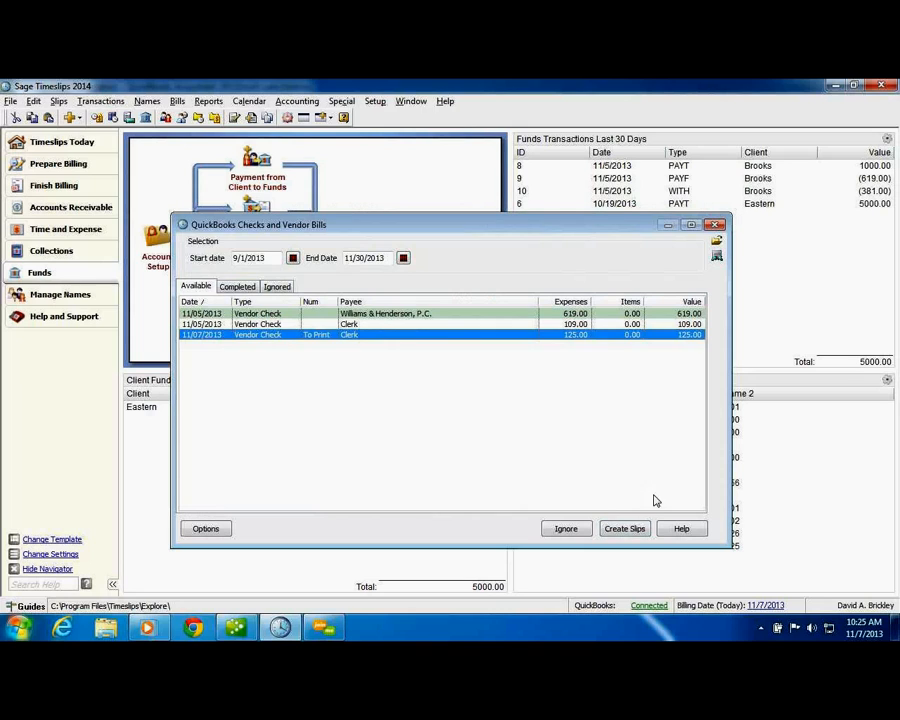
click(630, 528)
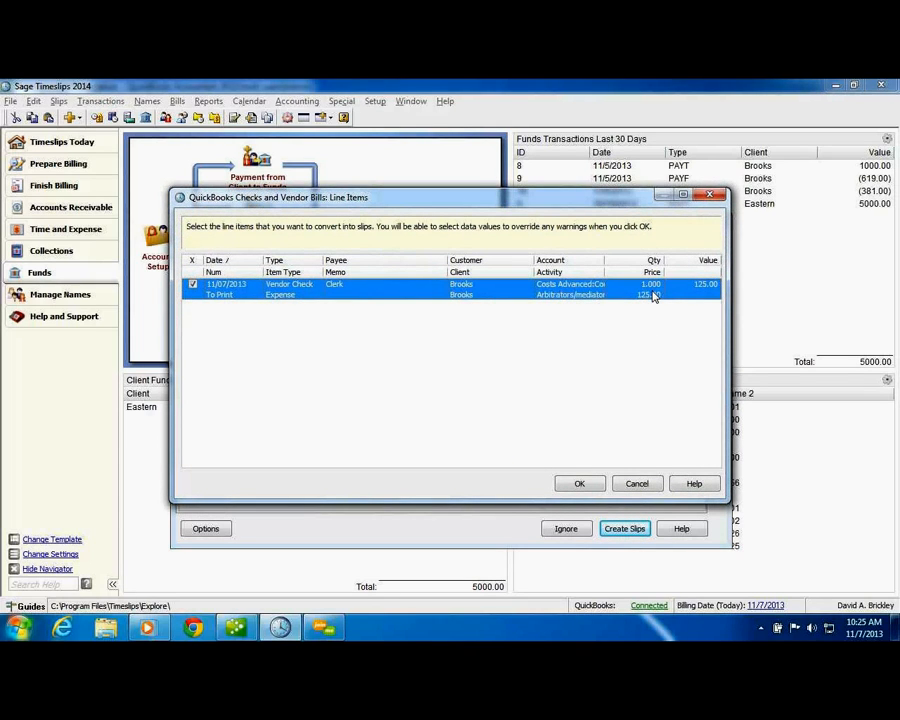
click(579, 483)
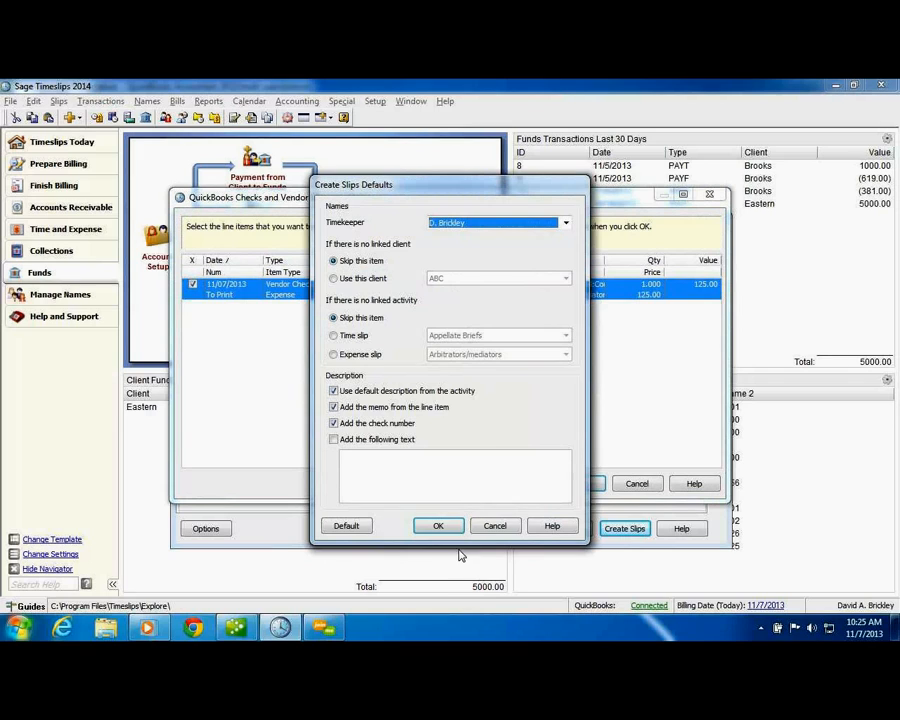
click(438, 526)
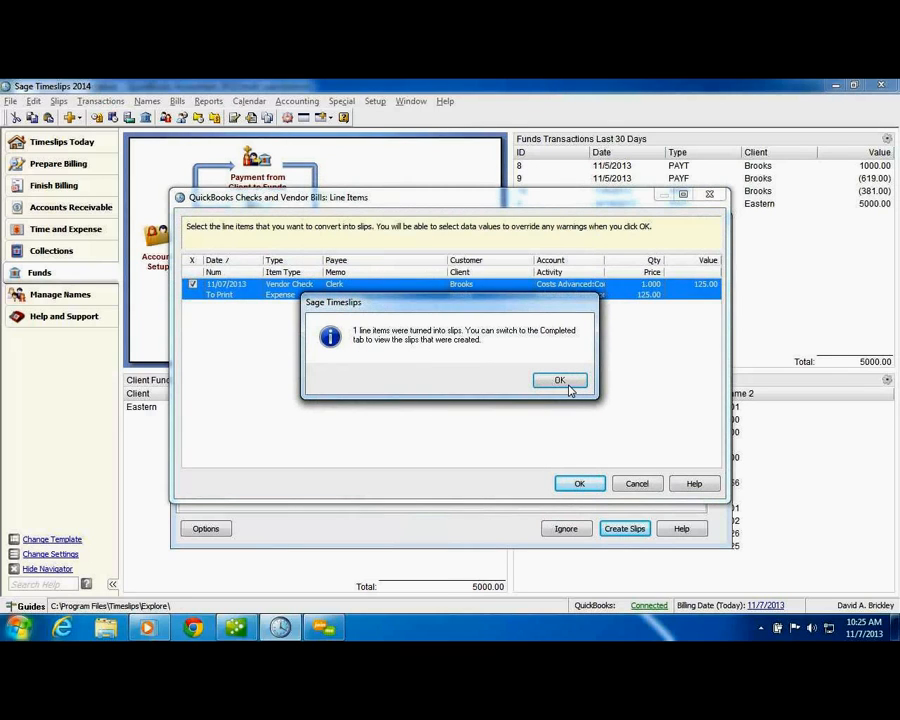
click(570, 389)
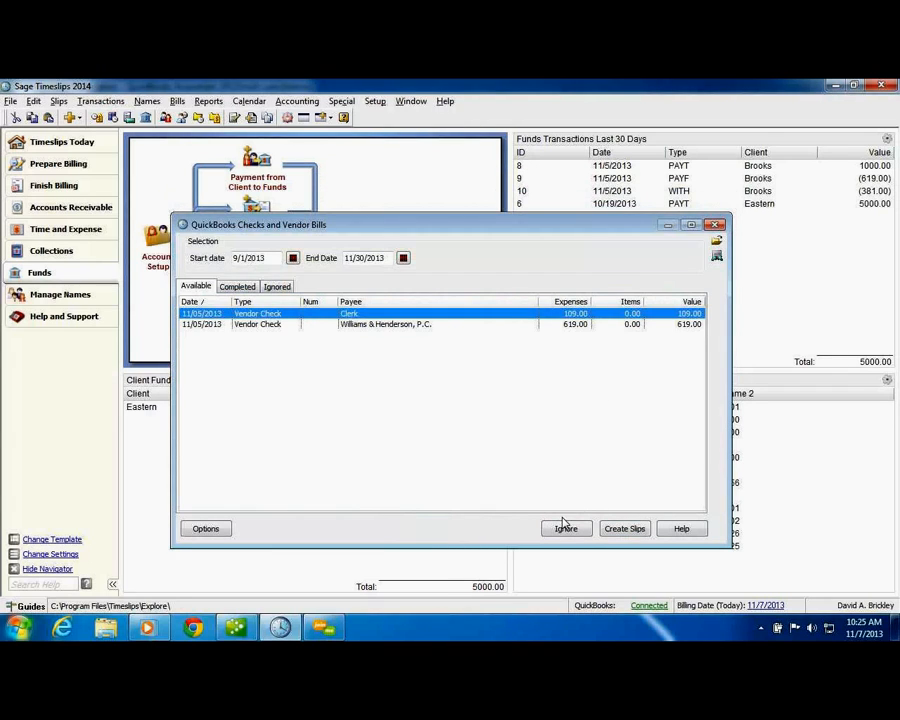
click(714, 227)
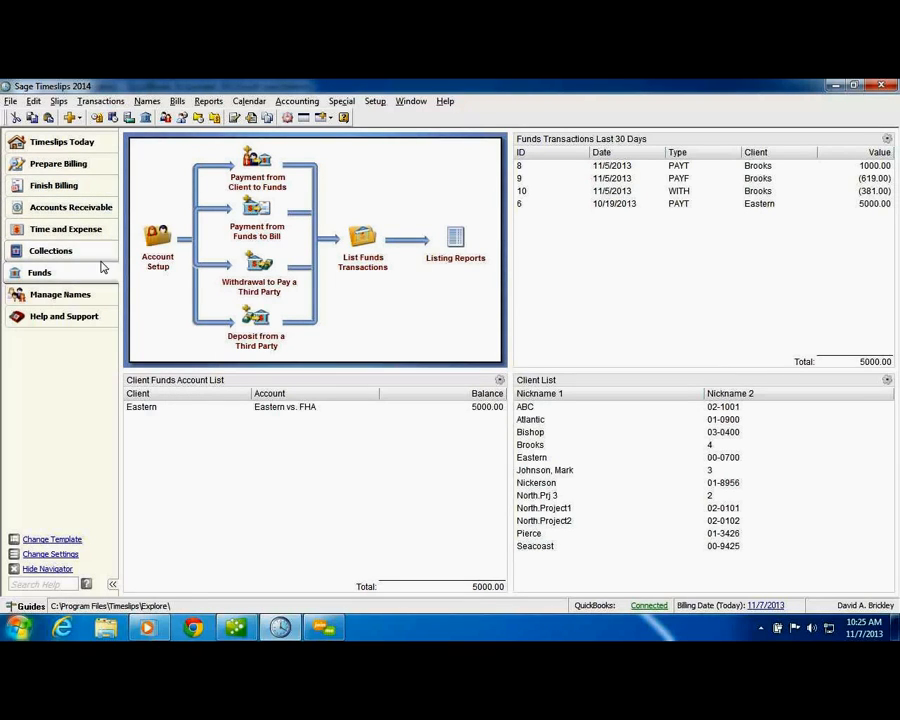
- Enter a Draft/revise time slip for the new client, described as "Drafting or revising documents for court filing", with 1.00 hour spent, and save it
click(46, 229)
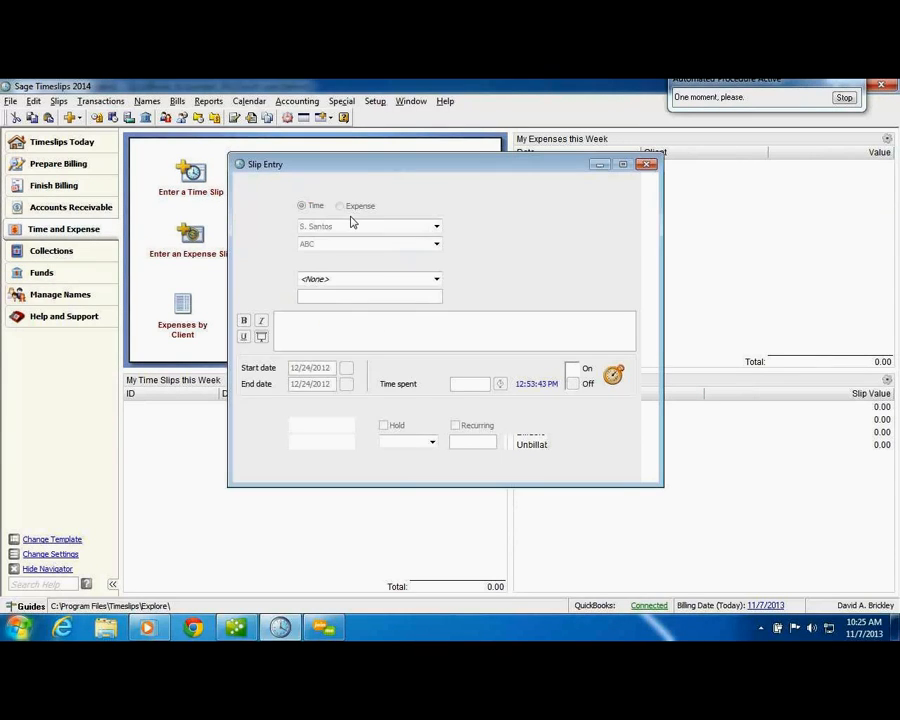
click(436, 247)
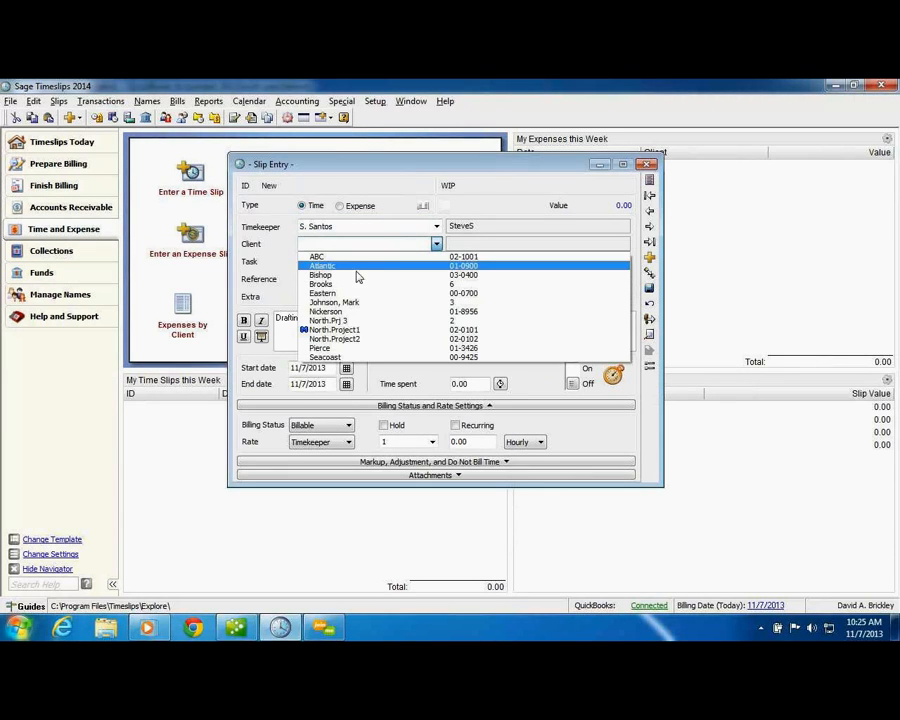
click(356, 285)
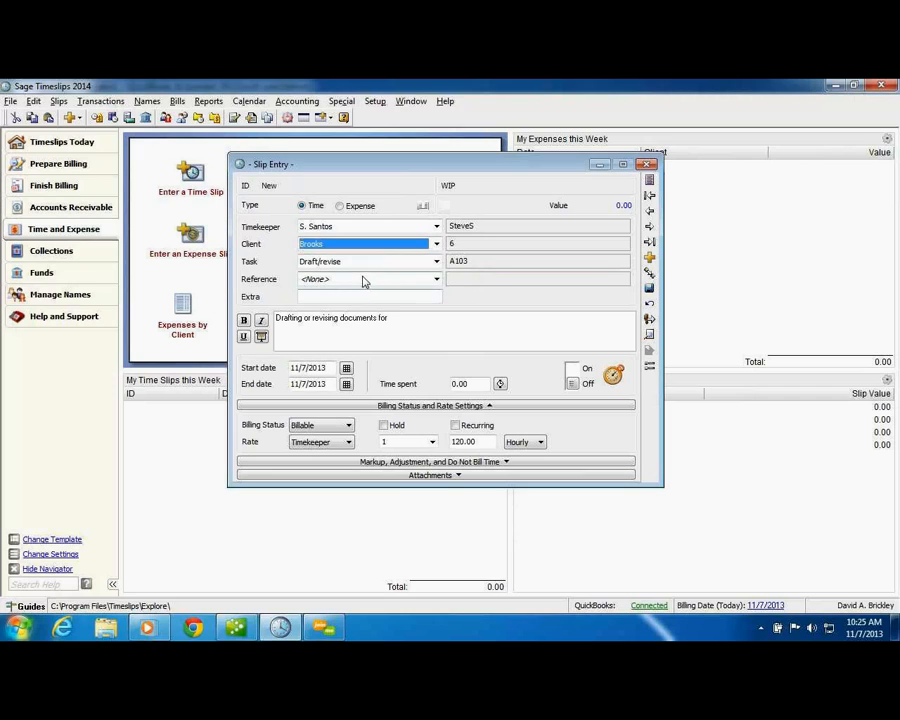
click(400, 319)
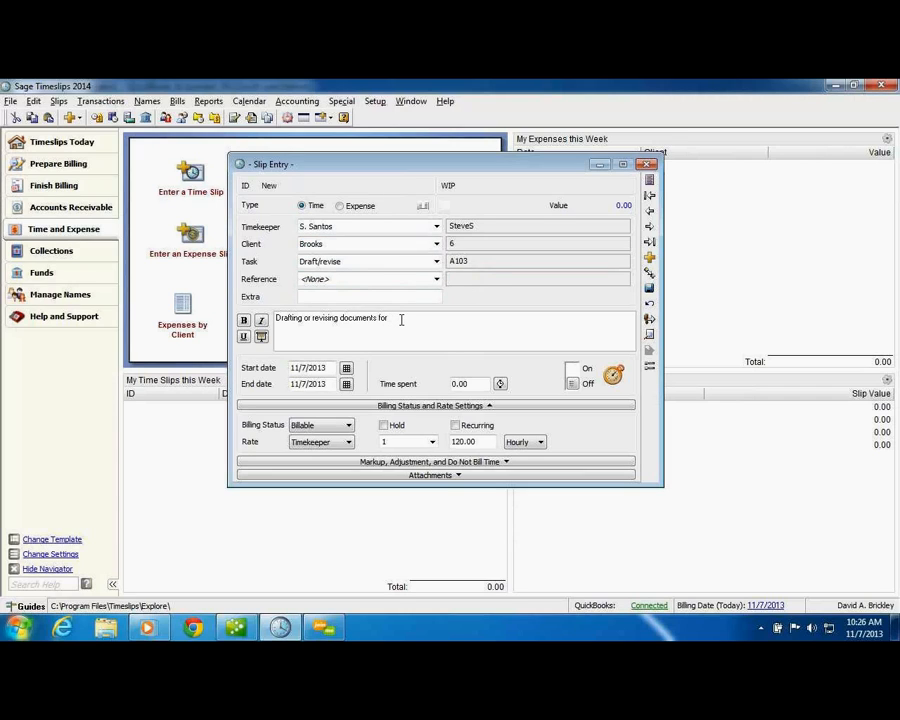
text(court filing)
key(Tab)
key(Tab)
text(1)
key(Tab)
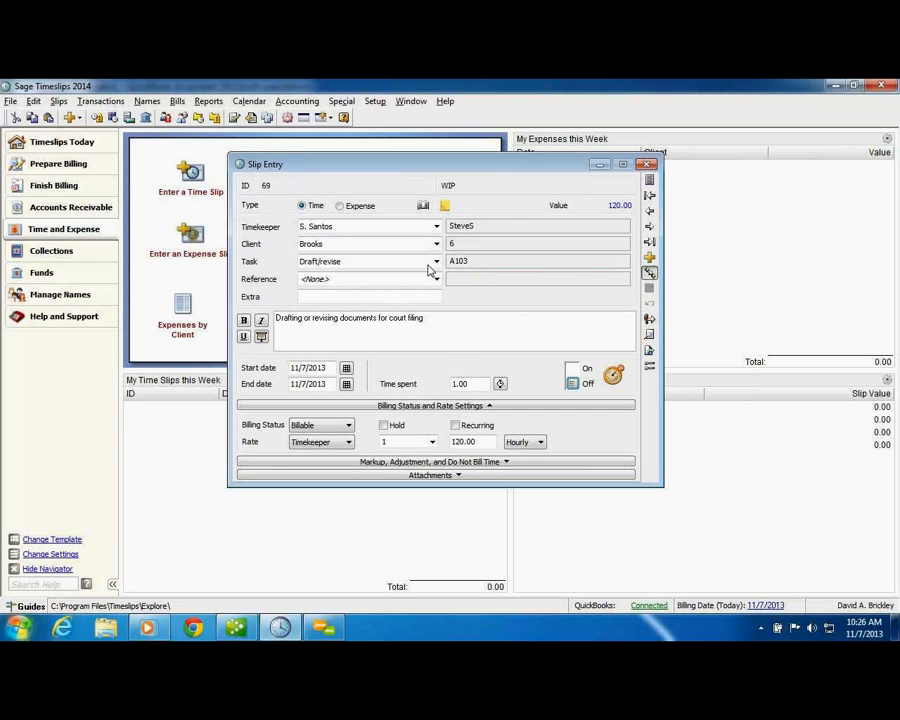
- Record a second client slip for the other timekeeper: Communicate (in firm), "Telephone call to client concerning cas", 0.30 hours; save and close it
click(325, 236)
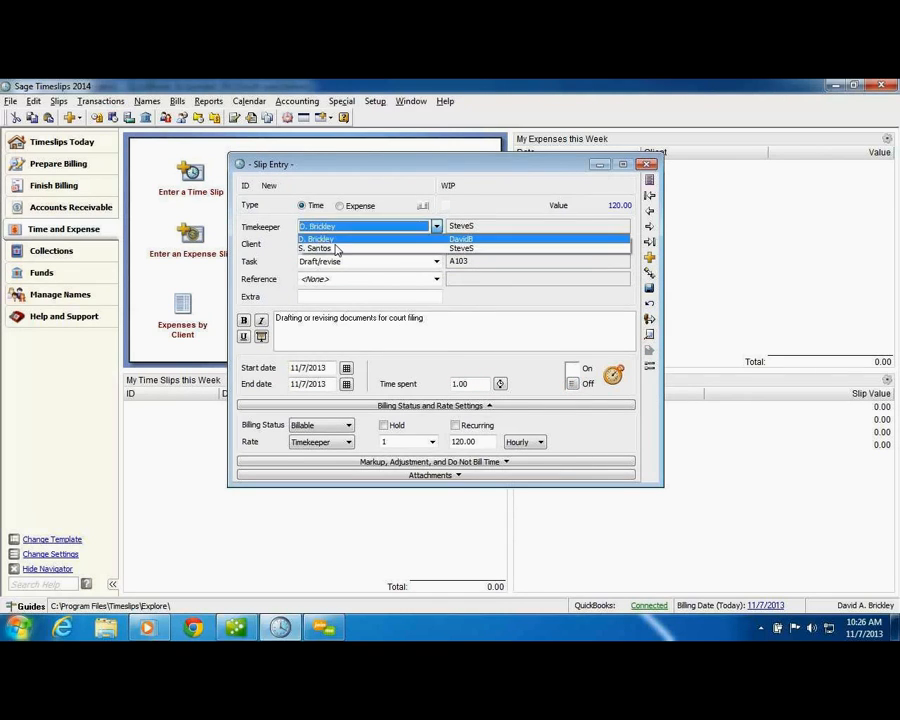
click(326, 236)
click(335, 262)
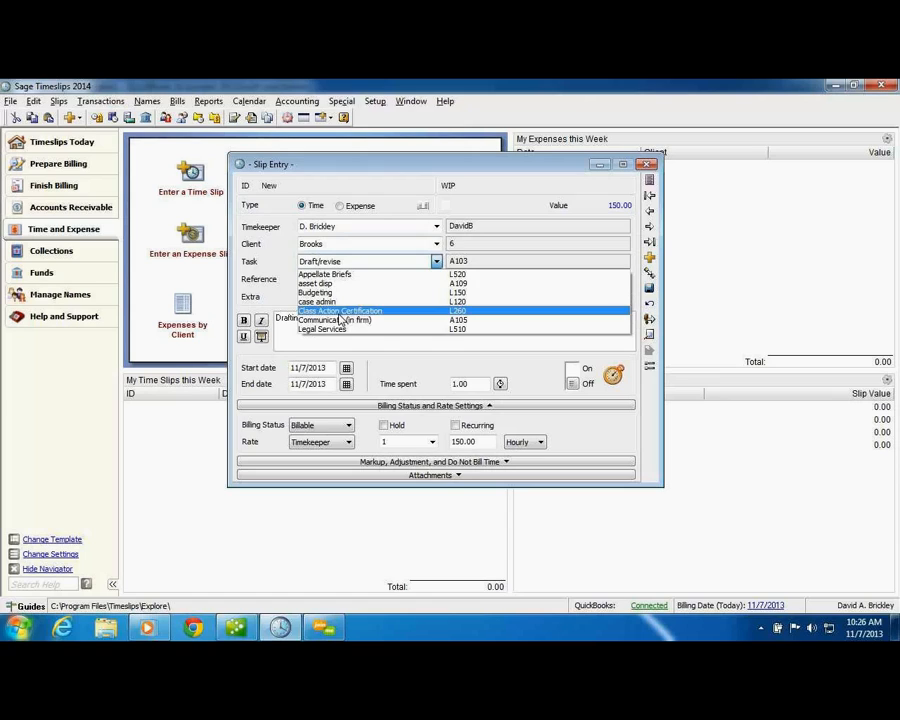
click(390, 320)
drag(433, 323, 213, 317)
text(Telephone call to client concerning w)
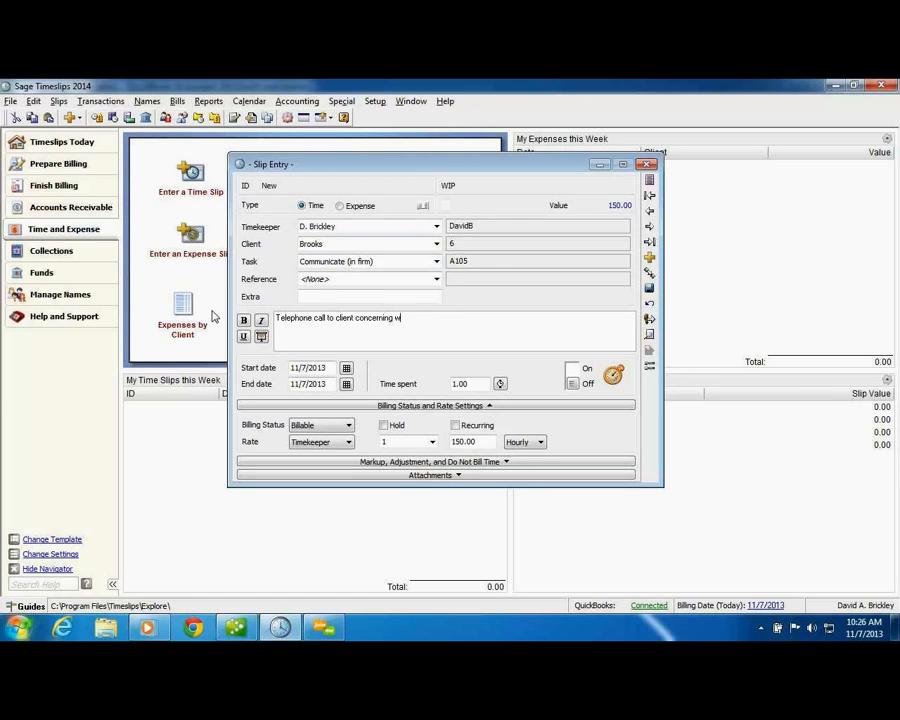
text(as)
key(Tab)
key(Tab)
key(Tab)
text(.3)
key(Tab)
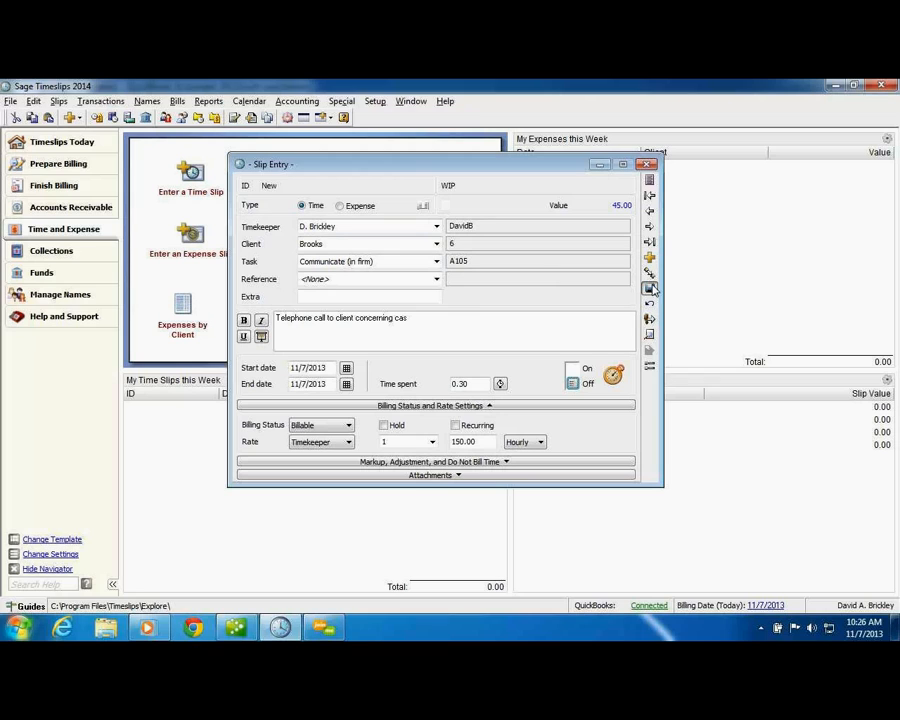
click(650, 170)
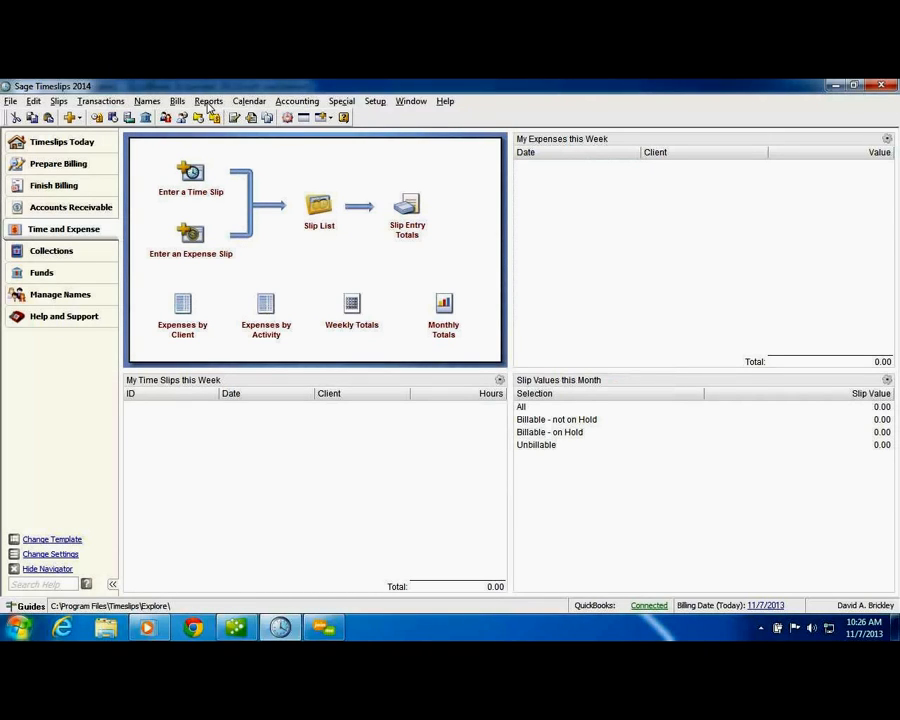
- Examine the new client's bill overview and both time slips in the Billing Assistant's billing details
click(177, 101)
click(181, 116)
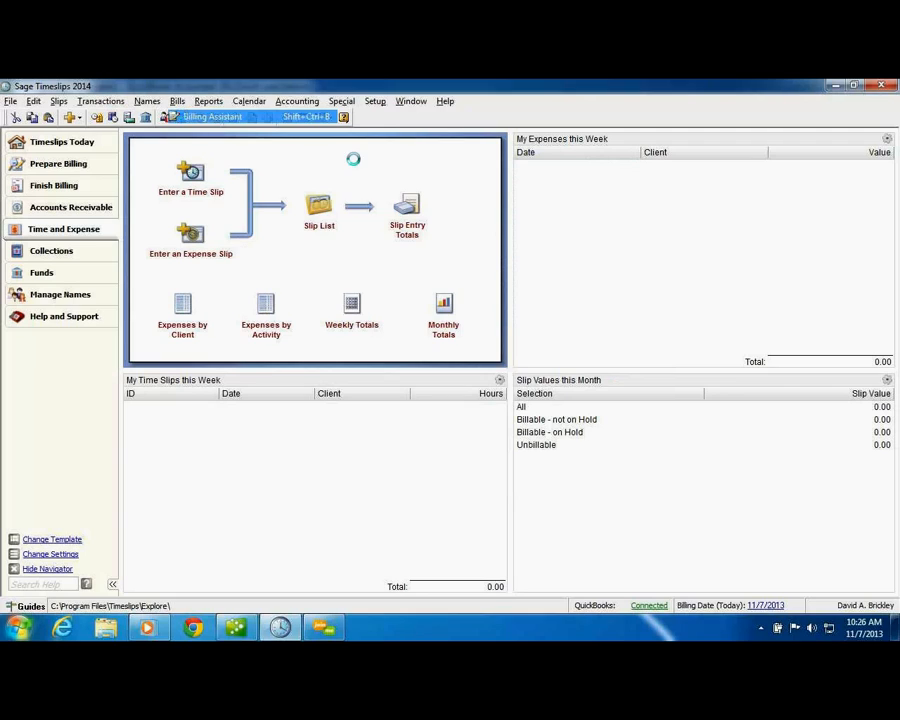
click(473, 198)
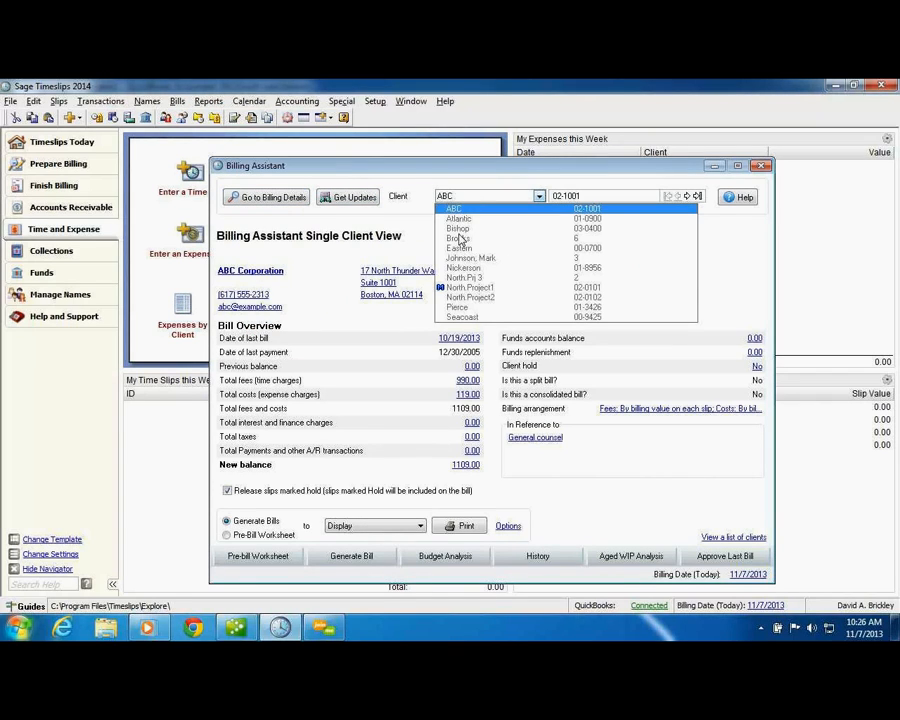
click(481, 246)
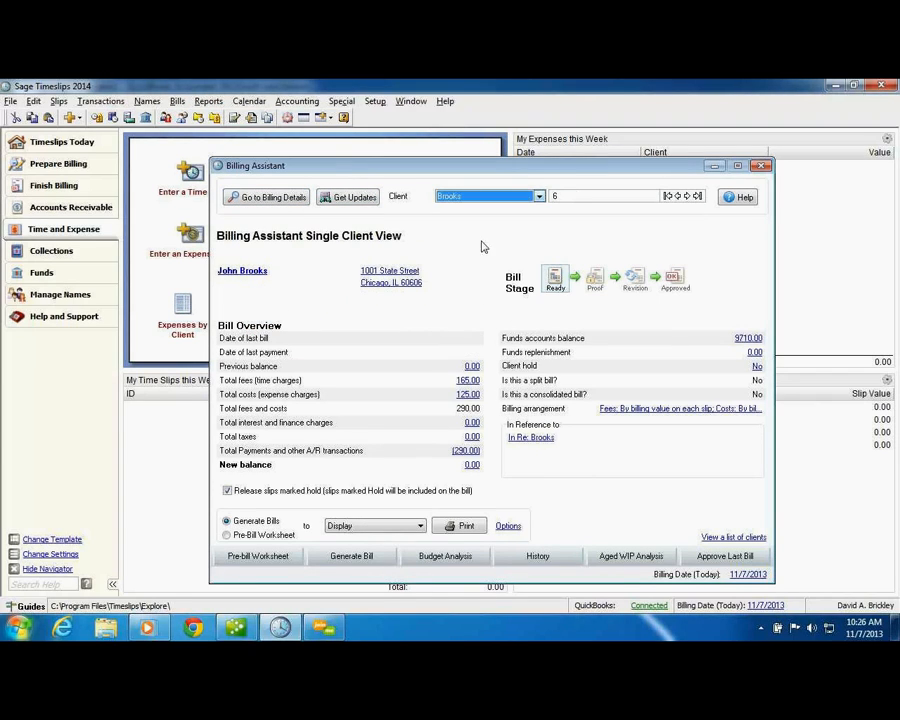
click(286, 201)
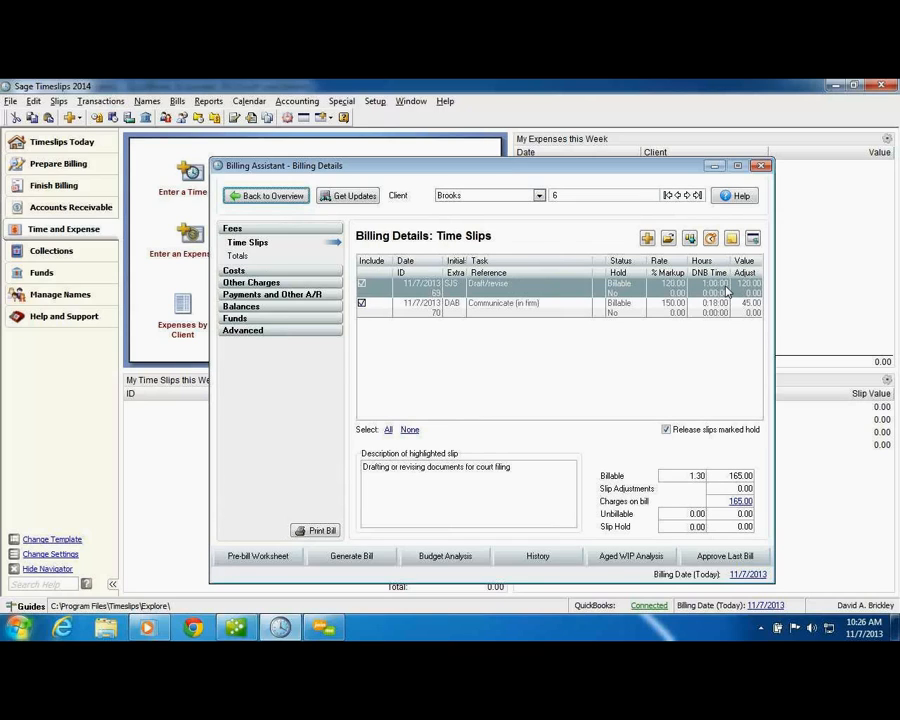
click(490, 306)
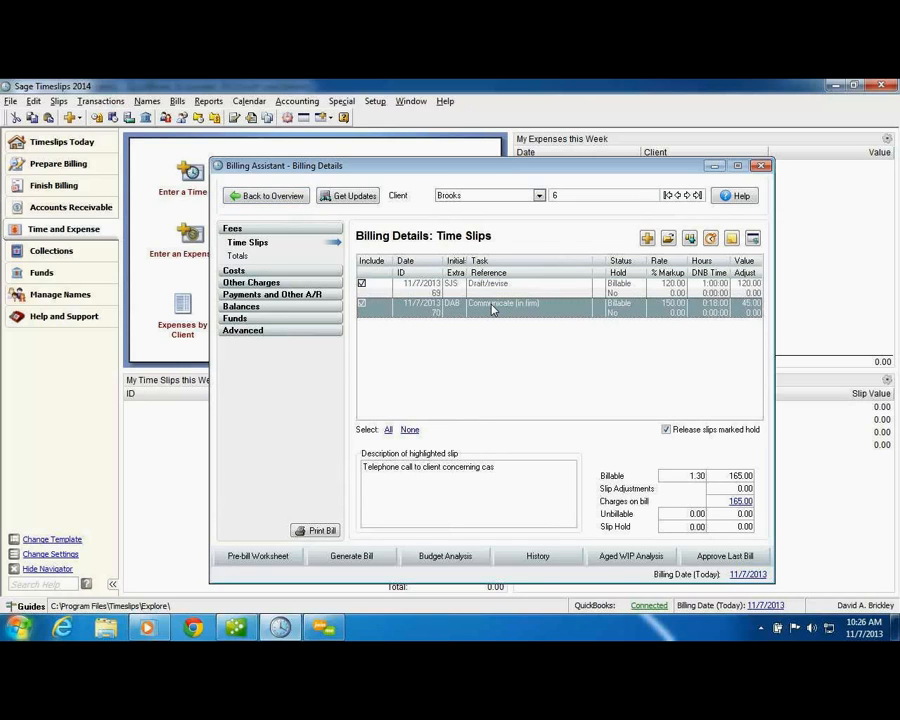
- Generate the new client's bill to the display and review its charges, payment from account and client funds transactions
click(345, 554)
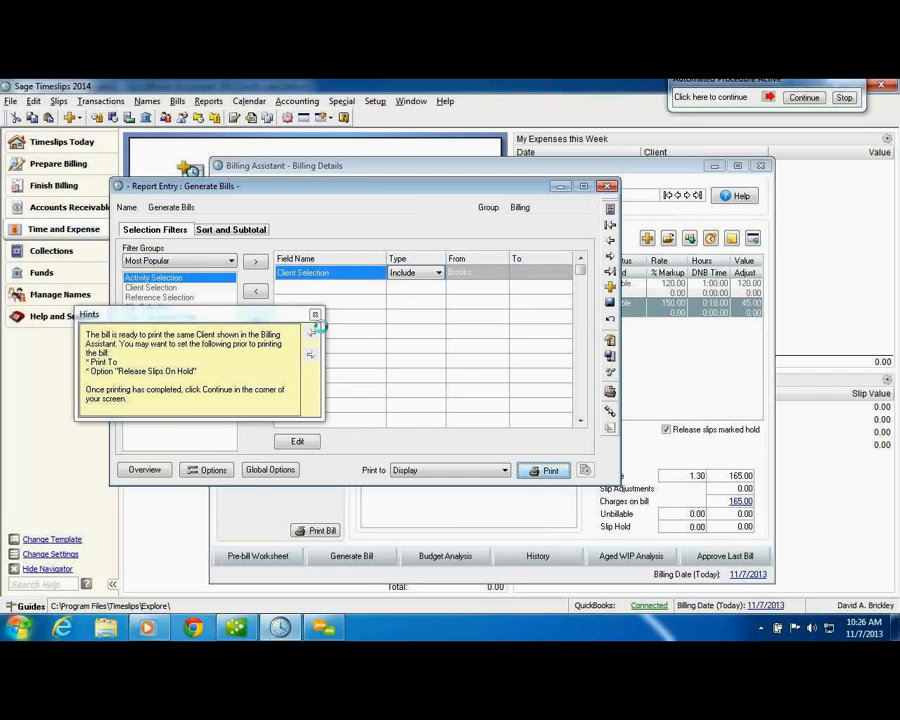
click(544, 470)
drag(661, 430, 661, 430)
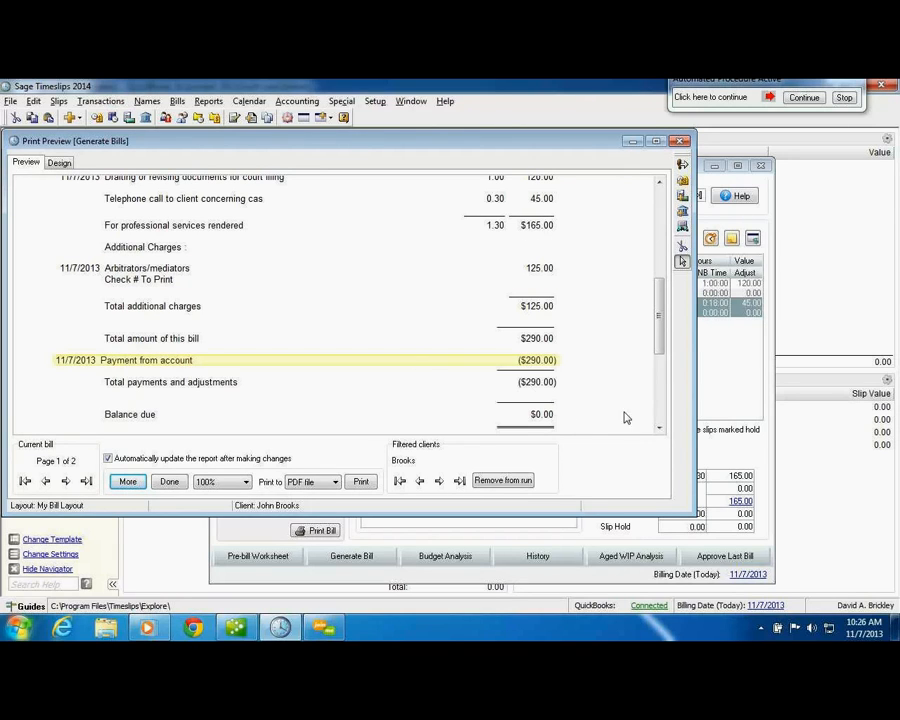
drag(659, 428, 664, 428)
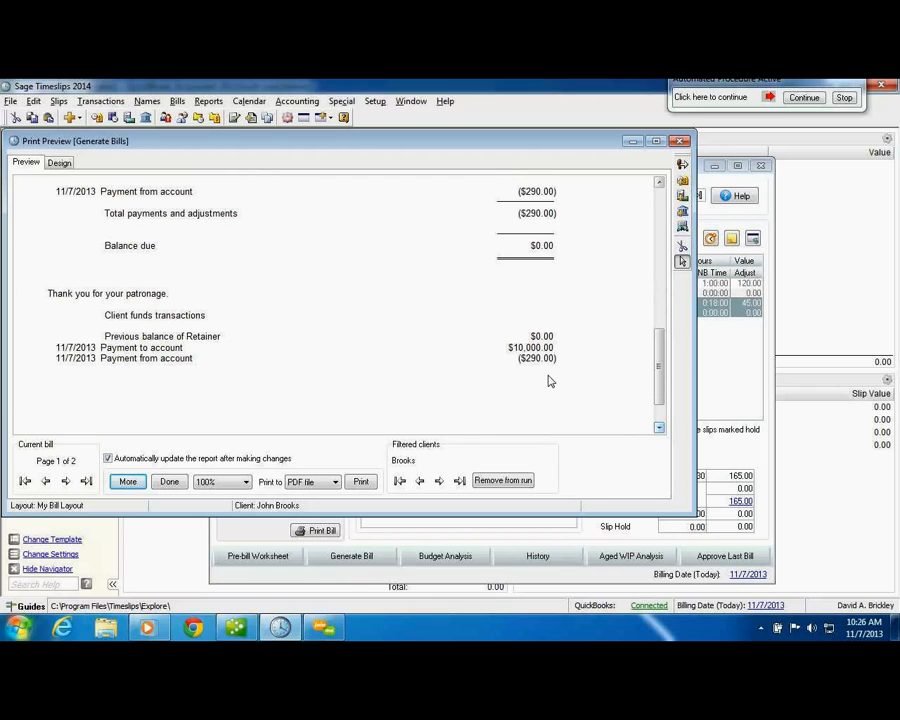
- Print the client's bill to Generate Bills.PDF, replacing the existing file, and close the bill report and the Billing Assistant
click(361, 481)
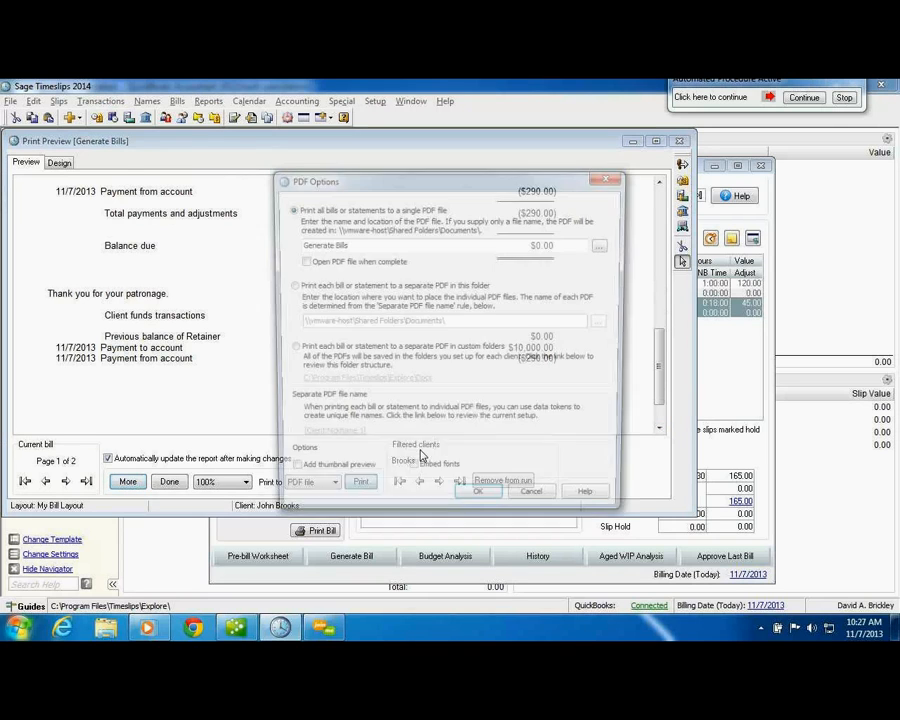
key(Return)
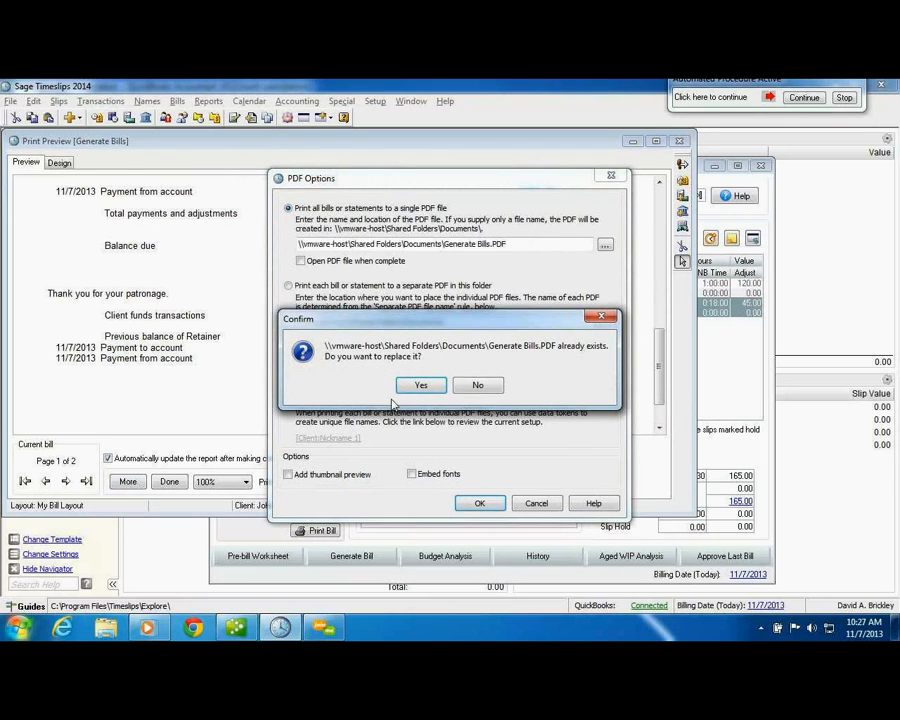
click(418, 381)
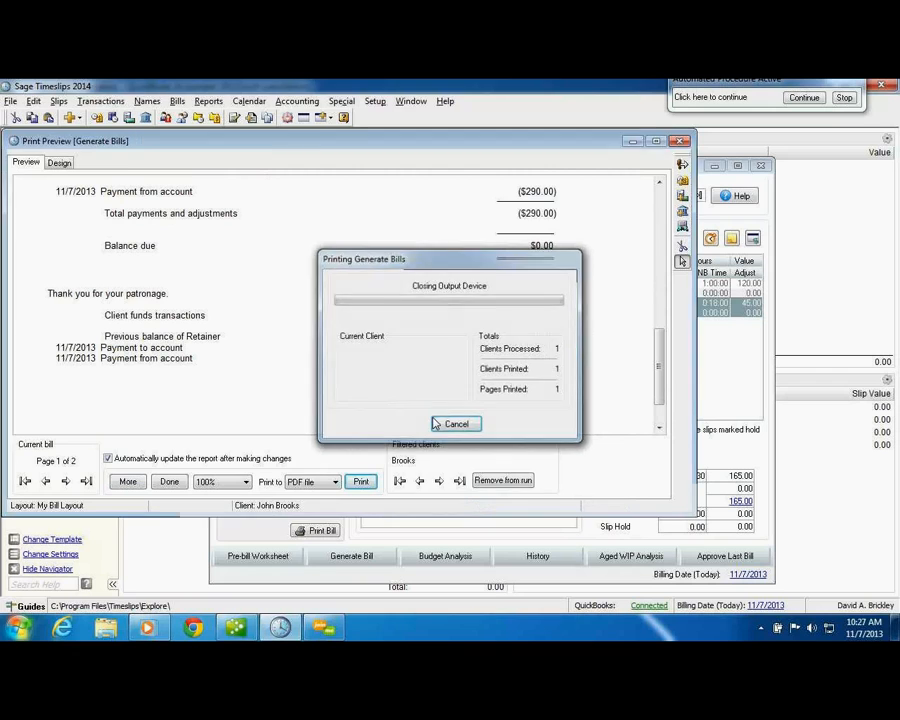
click(512, 495)
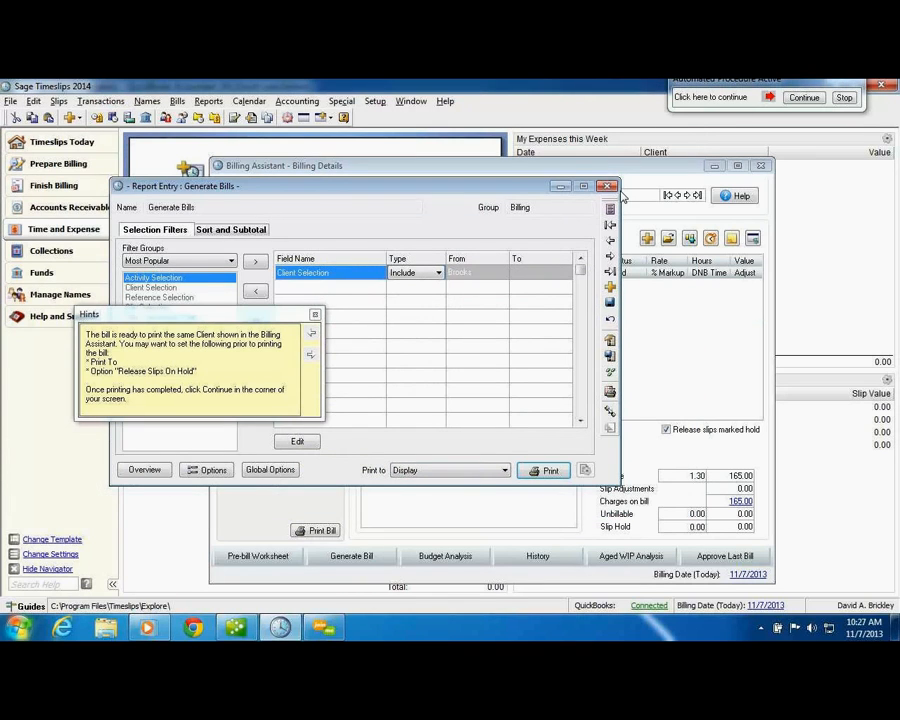
click(804, 97)
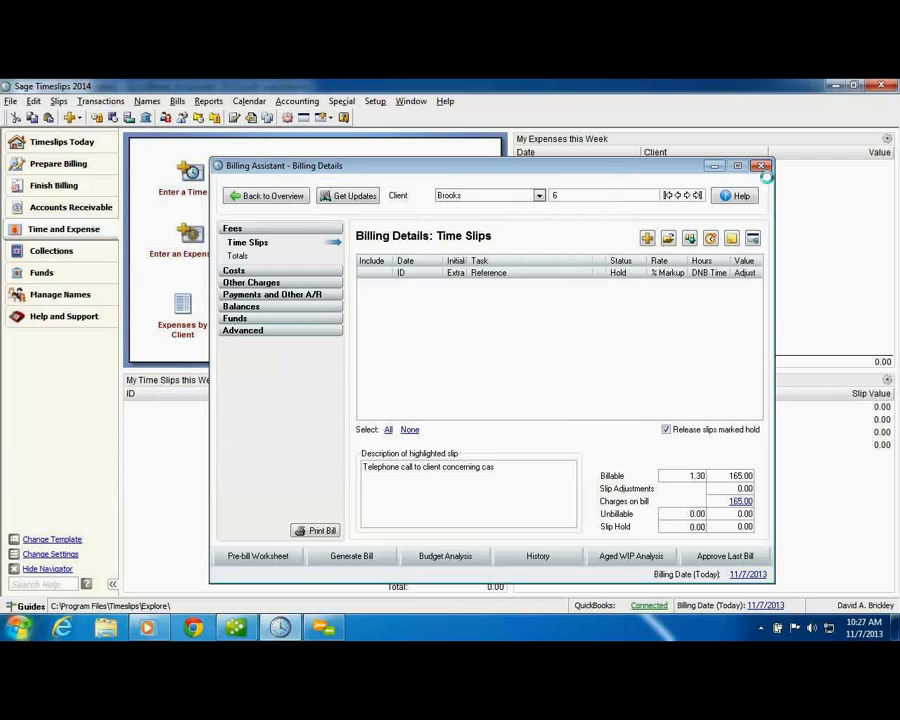
click(761, 166)
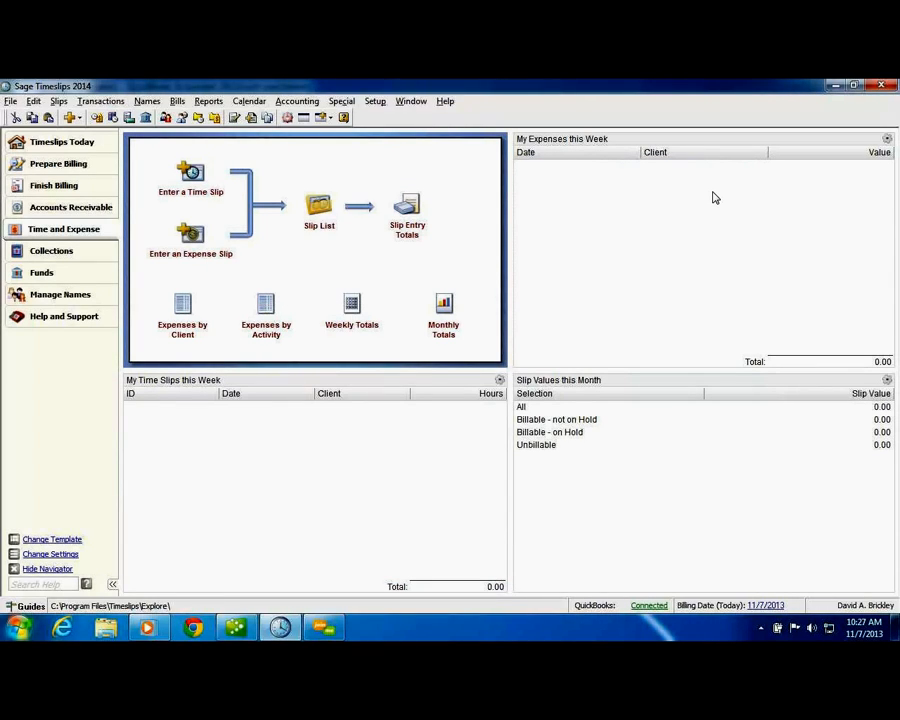
- Transfer all transactions to the QuickBooks G/L, reviewing the entries and G/L account totals before posting them to QuickBooks
click(295, 101)
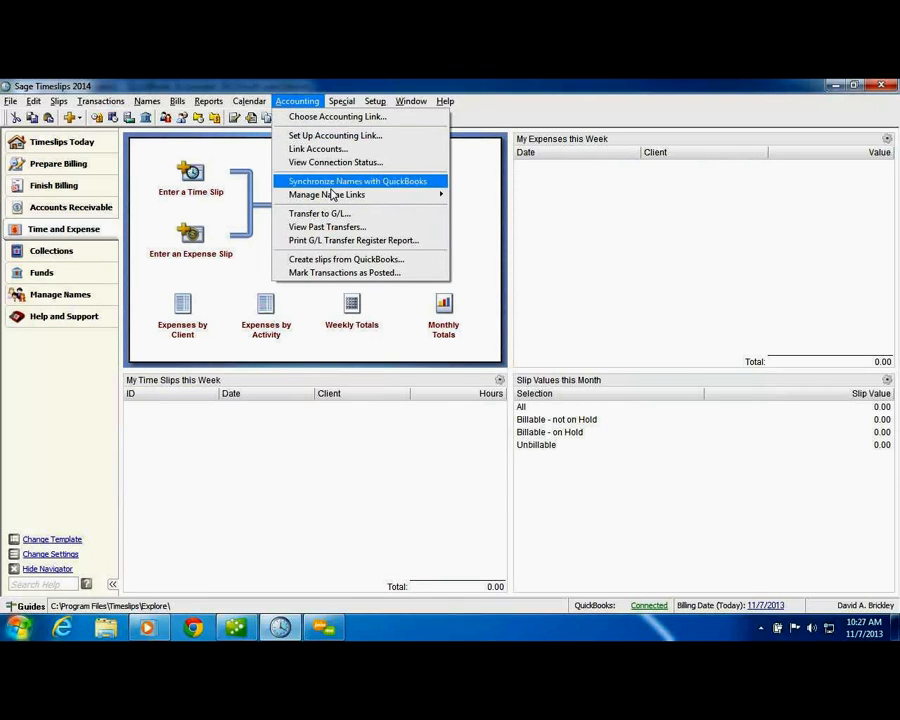
click(320, 213)
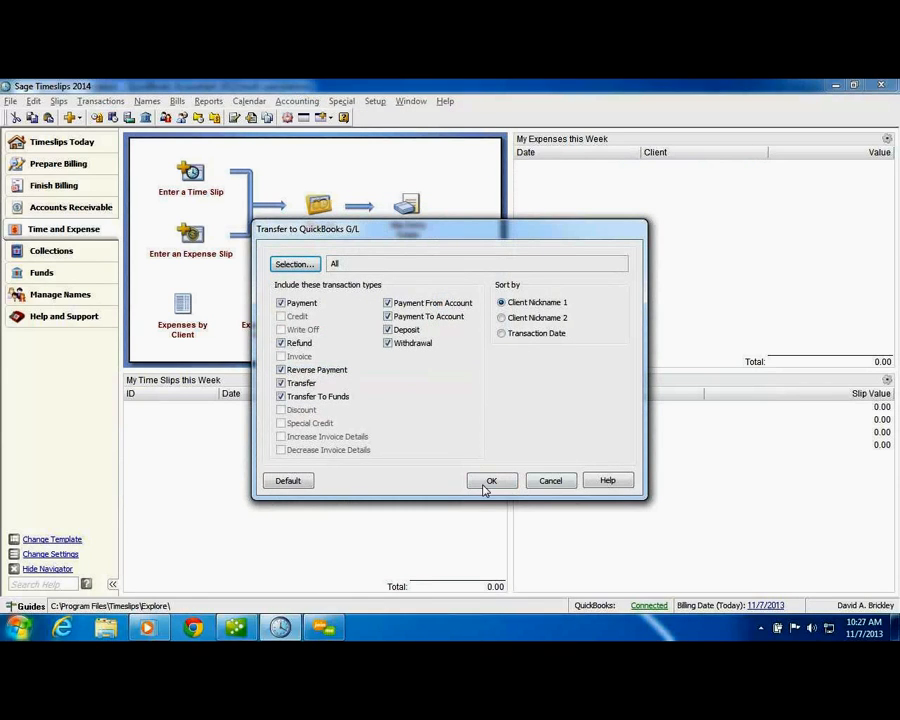
click(490, 481)
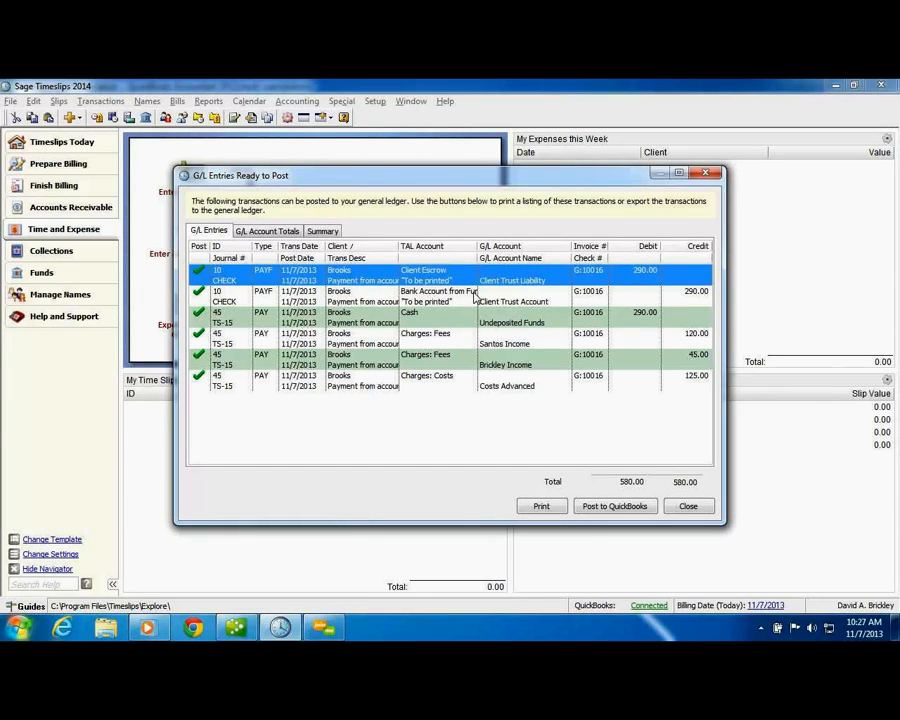
click(293, 232)
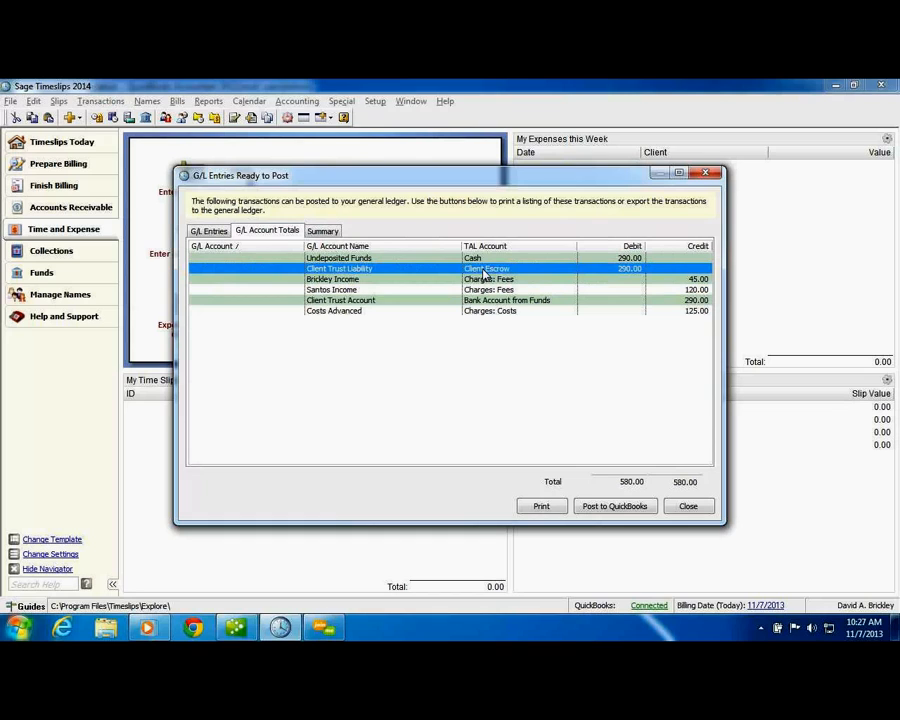
click(606, 508)
click(503, 384)
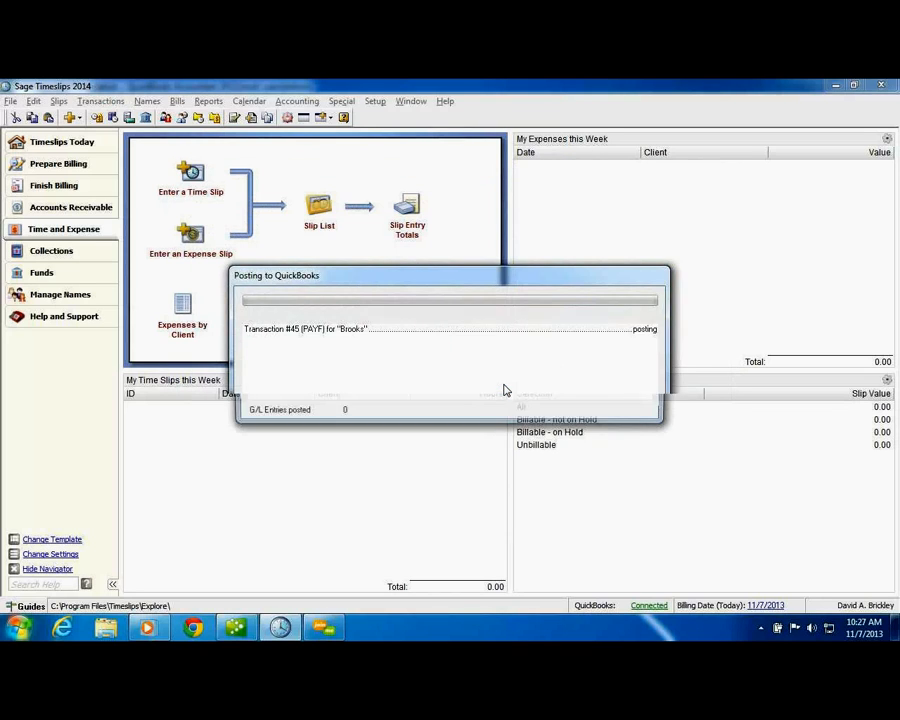
click(409, 384)
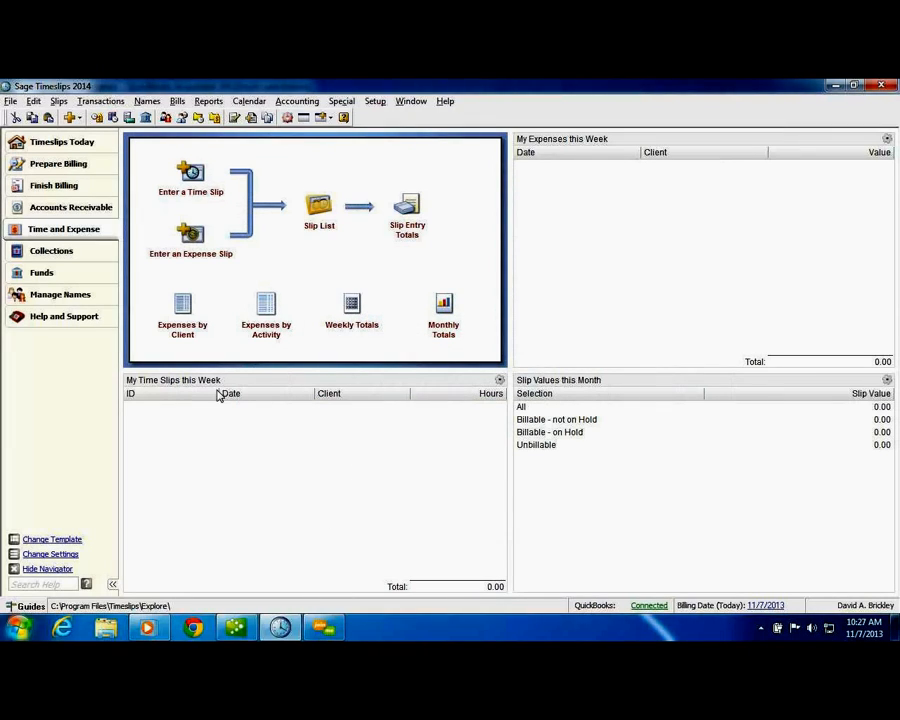
- Switch to QuickBooks and check the trust and operating account balances in the Chart of Accounts
click(235, 627)
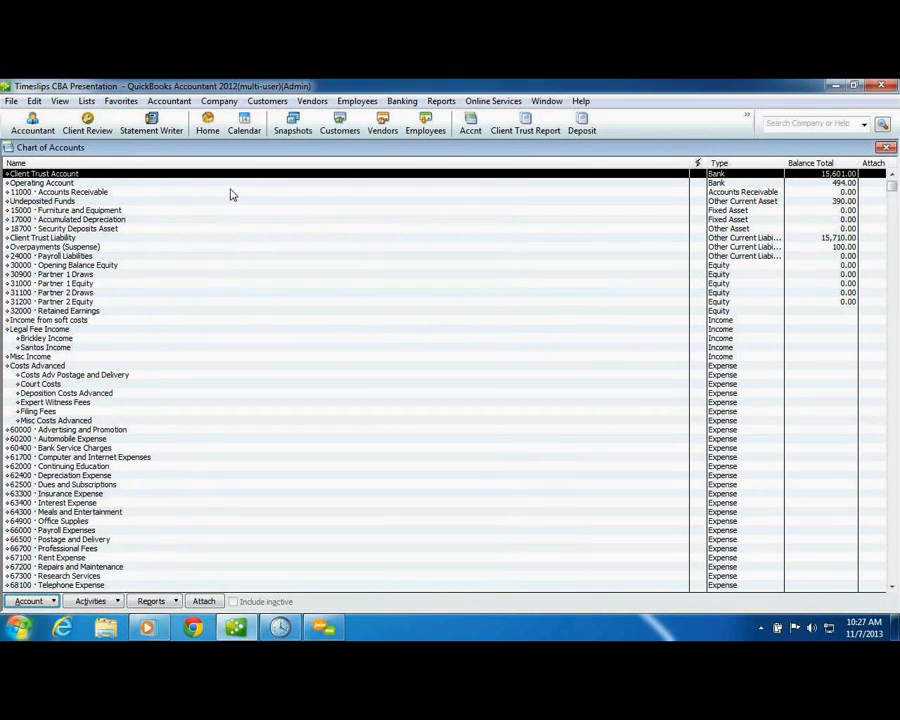
click(232, 185)
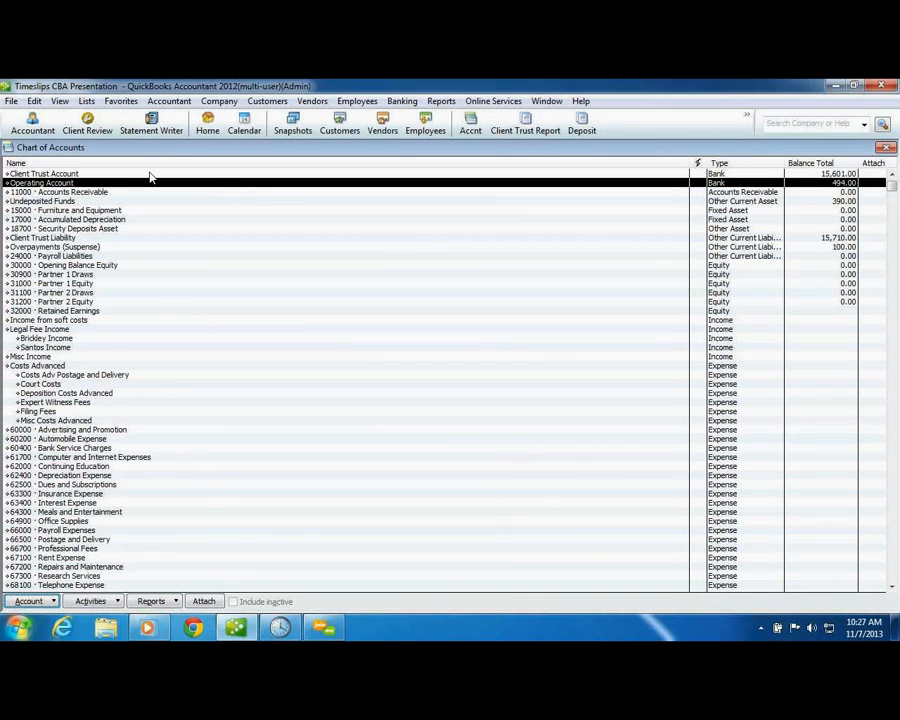
click(402, 101)
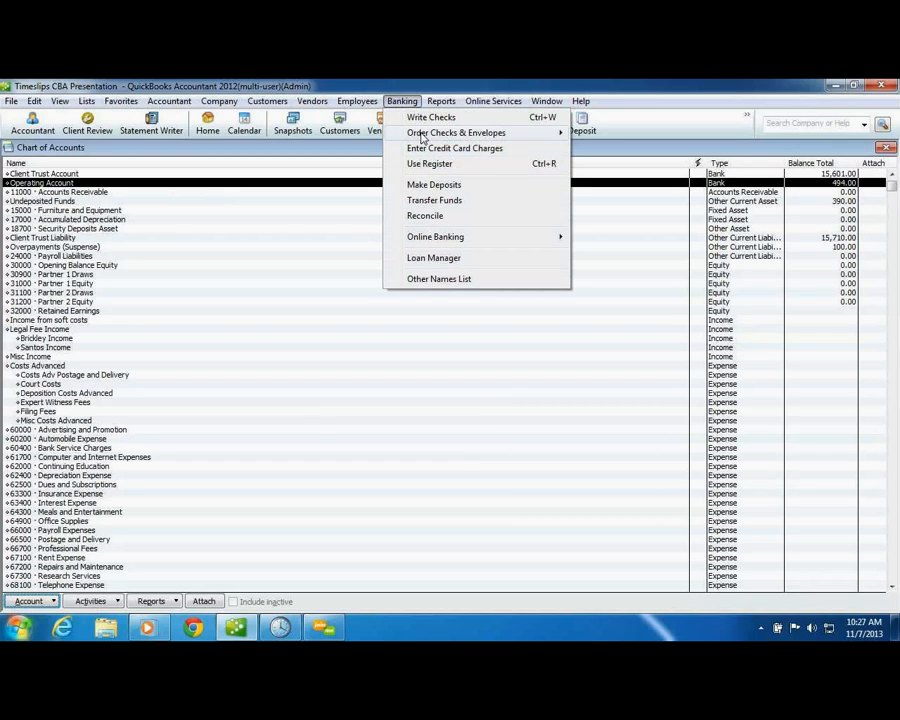
mouse_move(423, 136)
click(11, 101)
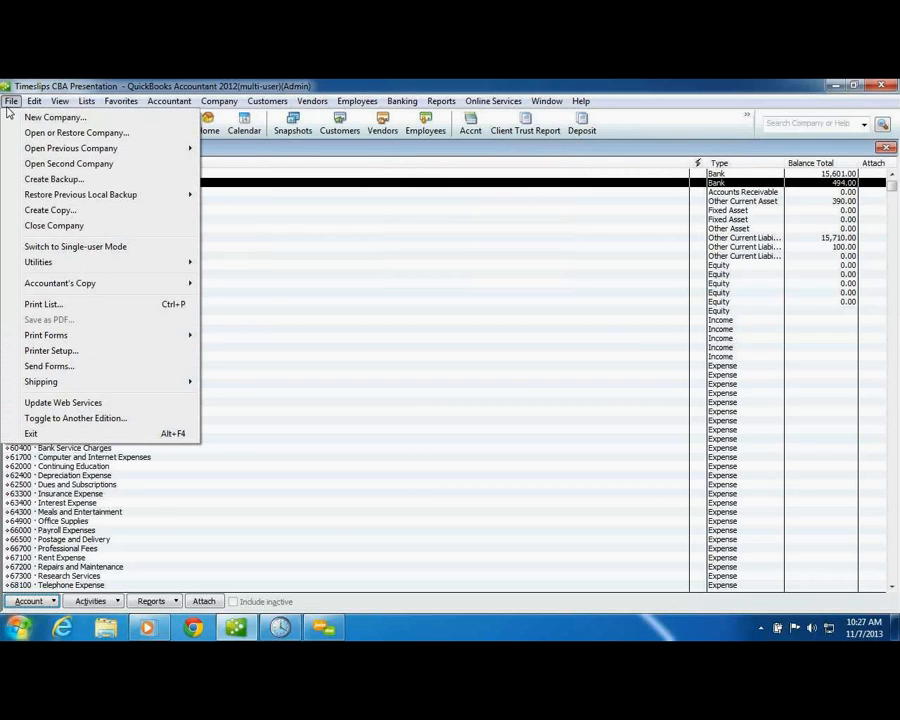
click(90, 303)
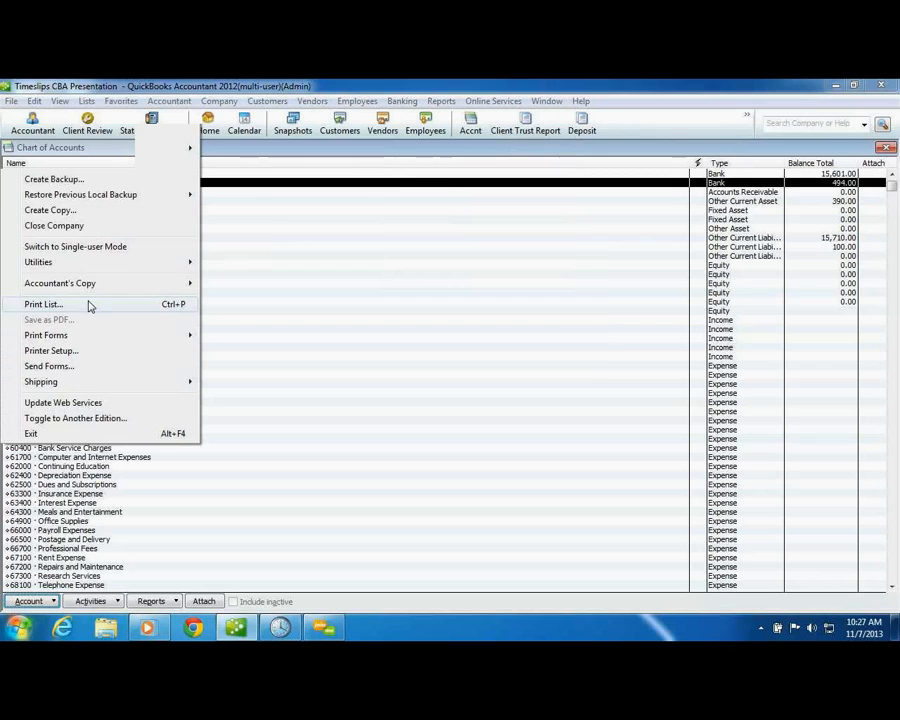
click(418, 341)
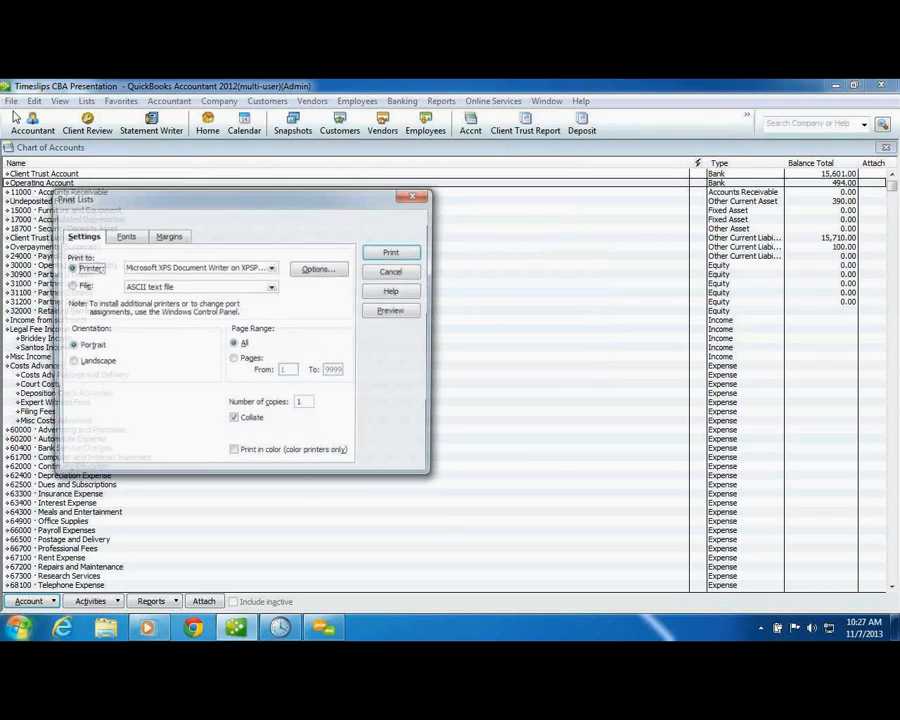
click(394, 271)
- Show the Client Trust Account's checks to print, keep only the 11/07/2013 Williams & Henderson, P.C. check for 290.00 selected, and cancel without printing
click(11, 101)
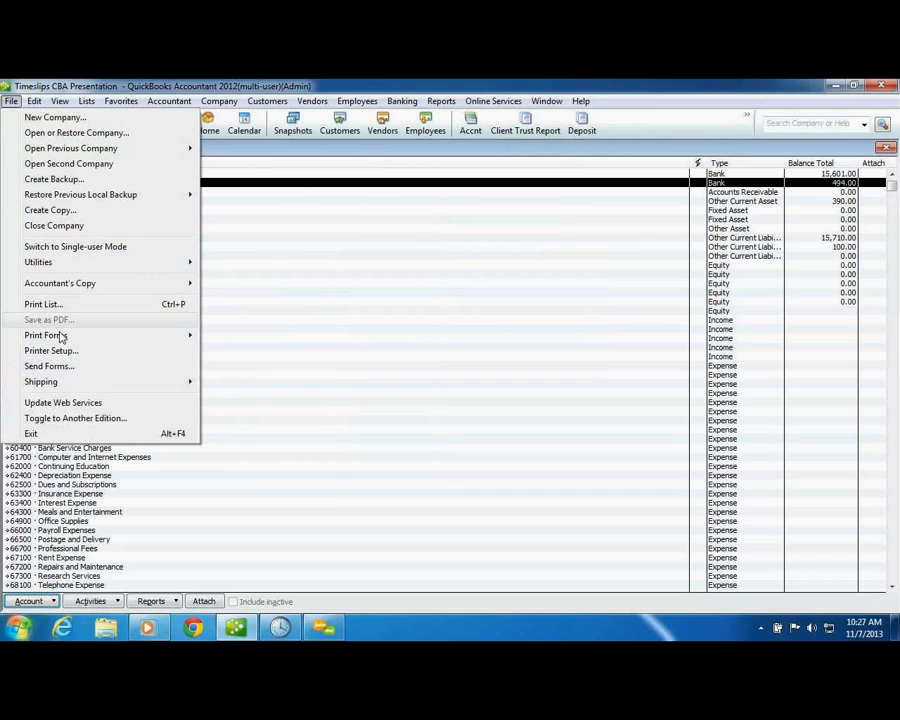
click(230, 350)
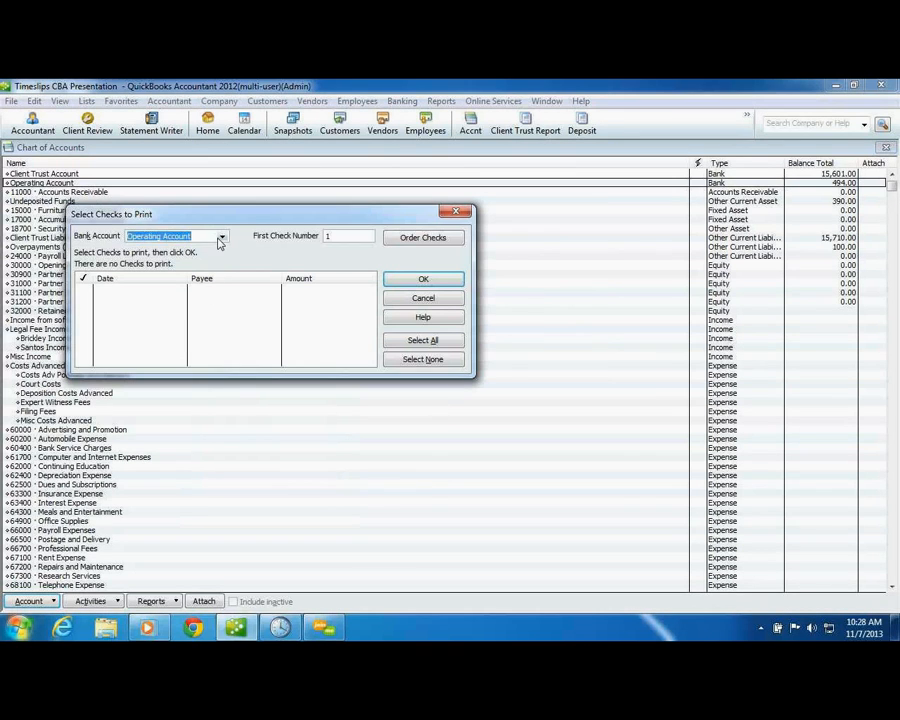
click(221, 236)
click(160, 244)
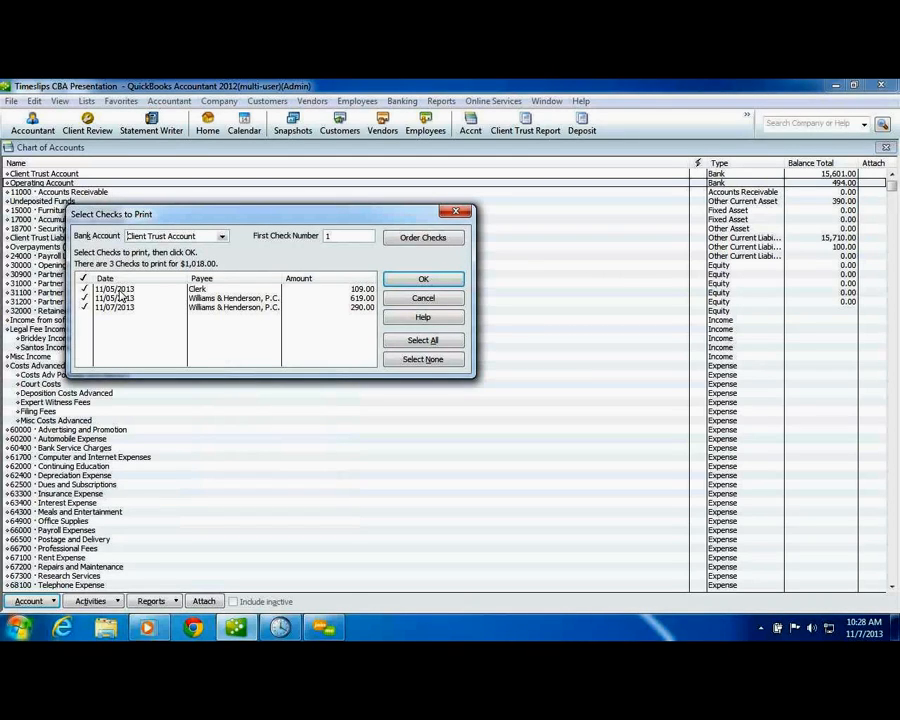
click(115, 289)
click(135, 298)
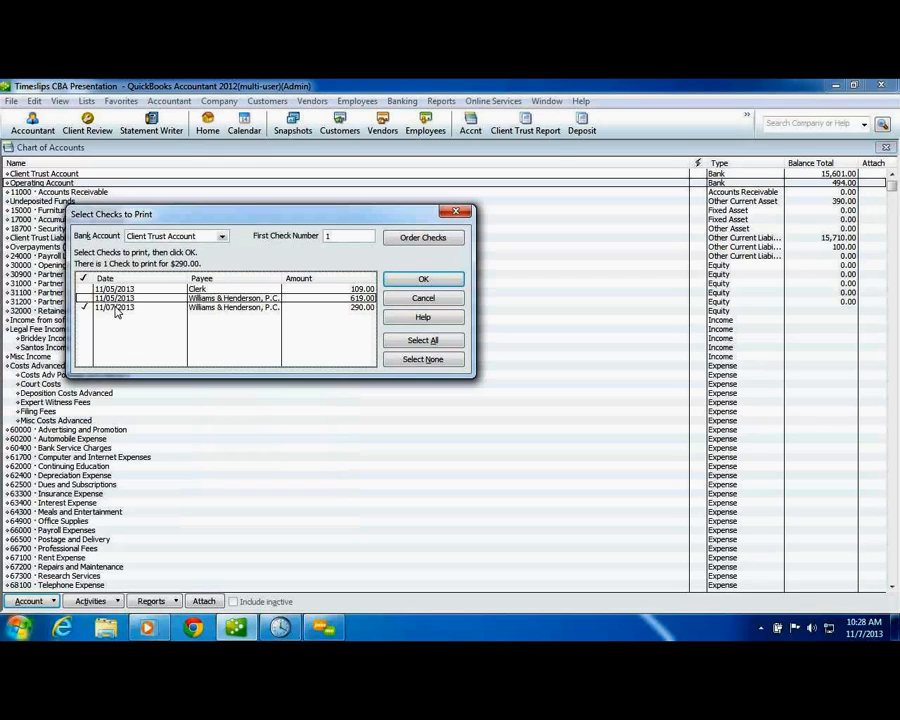
click(100, 310)
click(90, 308)
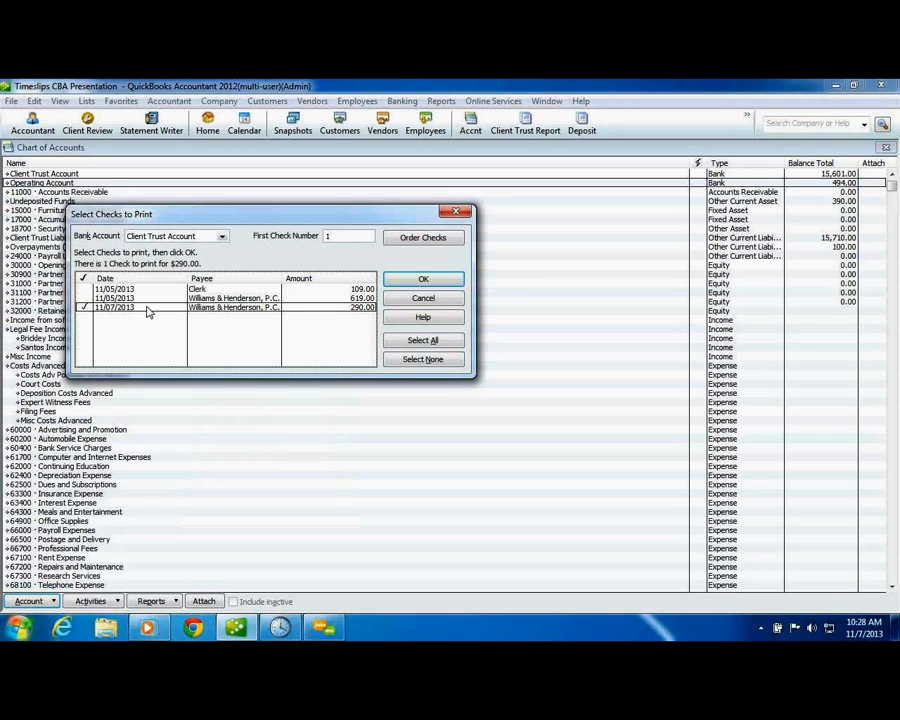
click(422, 298)
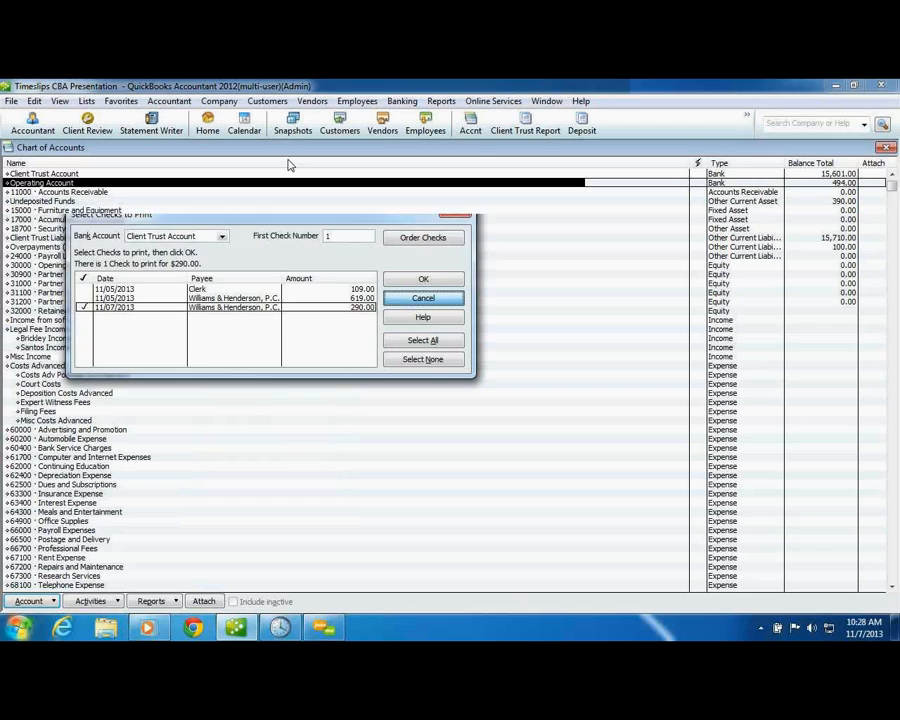
- Deposit the client's 11/07/2013 payment of 290.00 from Undeposited Funds into the Operating Account; save and close the deposit
click(401, 101)
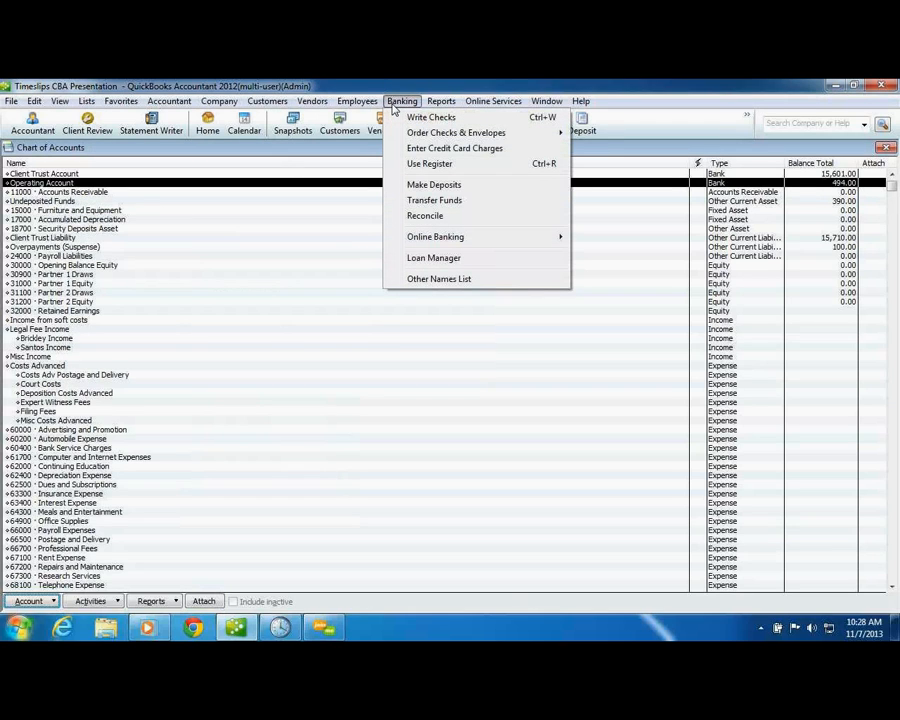
click(428, 184)
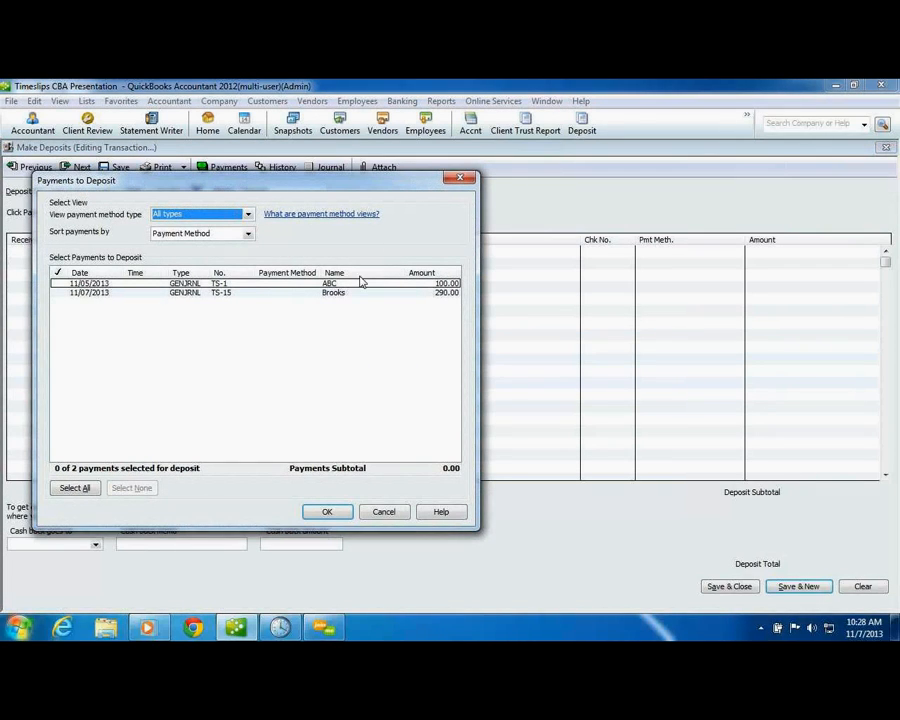
click(55, 293)
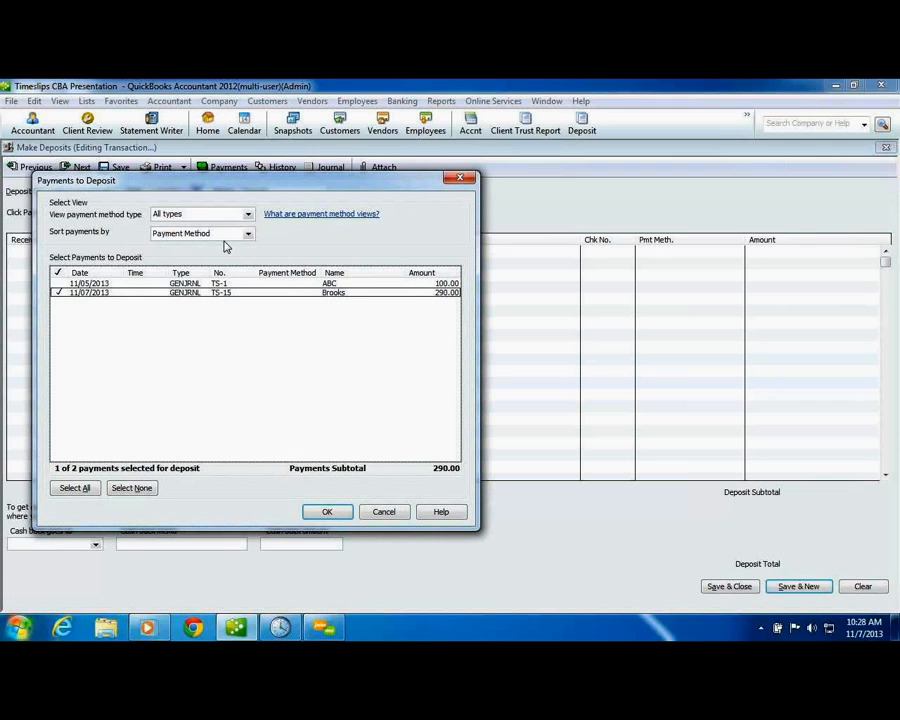
click(340, 513)
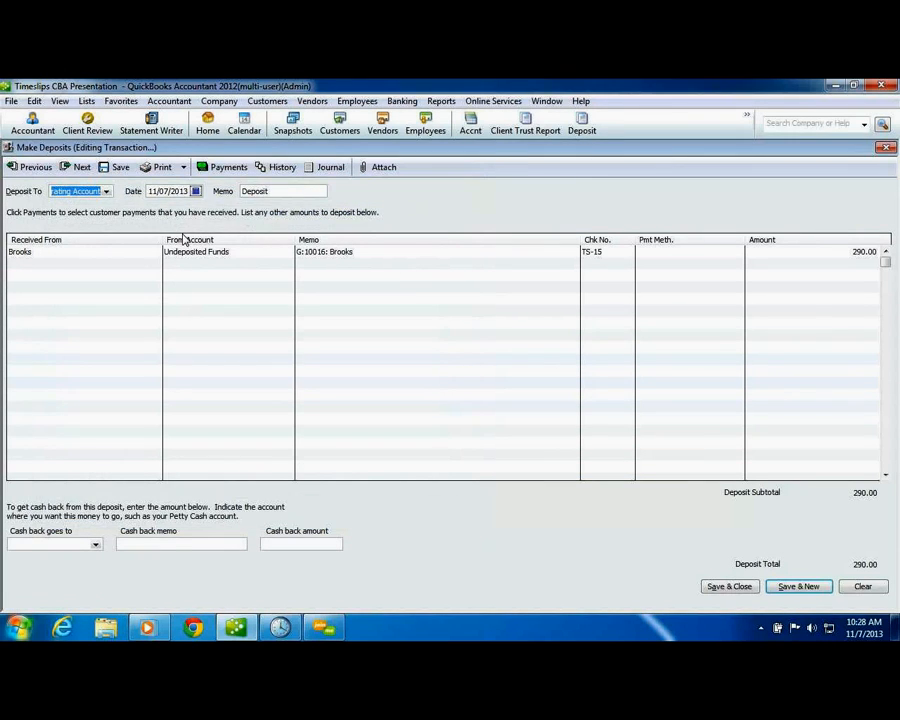
click(106, 192)
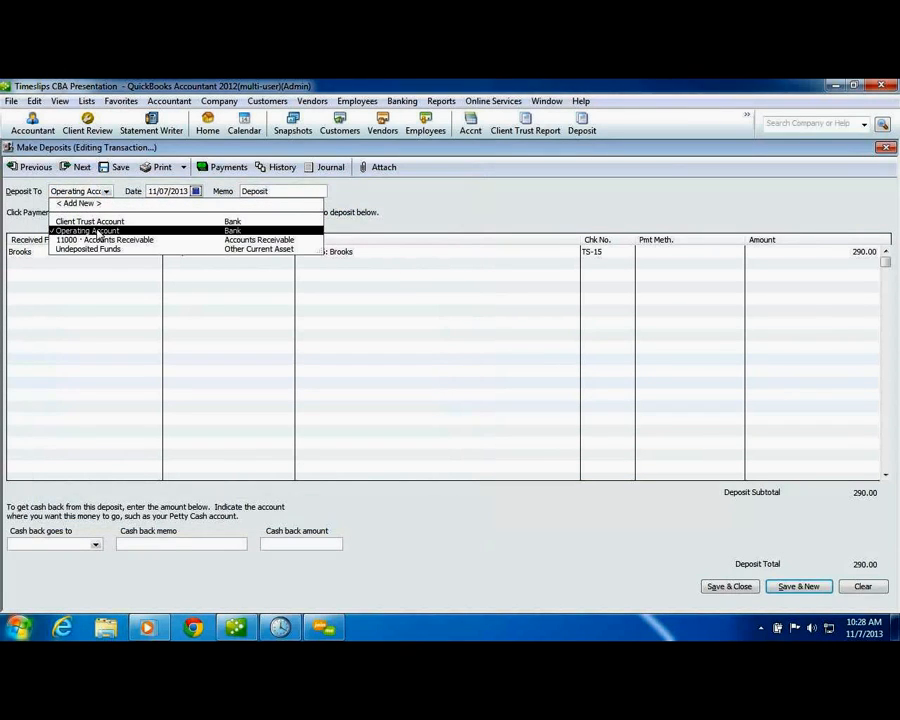
click(92, 230)
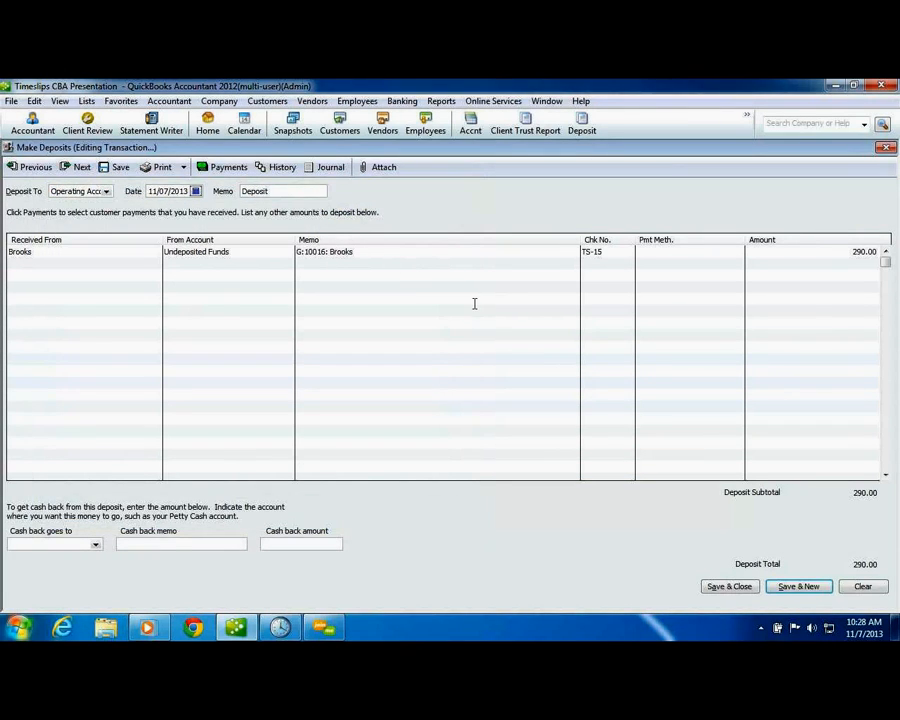
click(724, 587)
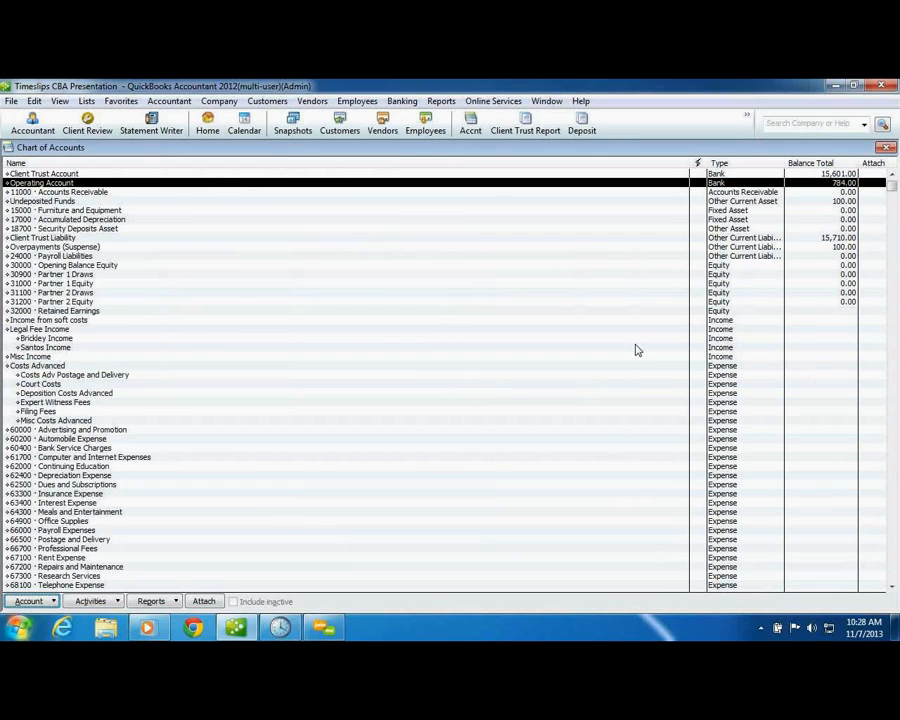
- Close the Chart of Accounts and run the Client Trust Report to examine each client's trust transactions and balance
click(885, 147)
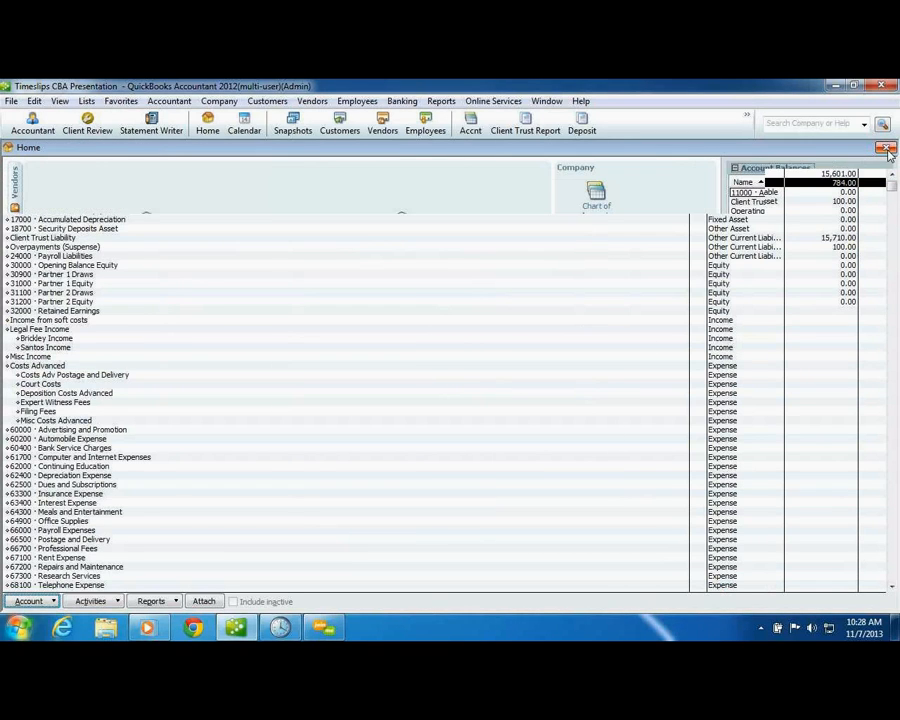
click(538, 131)
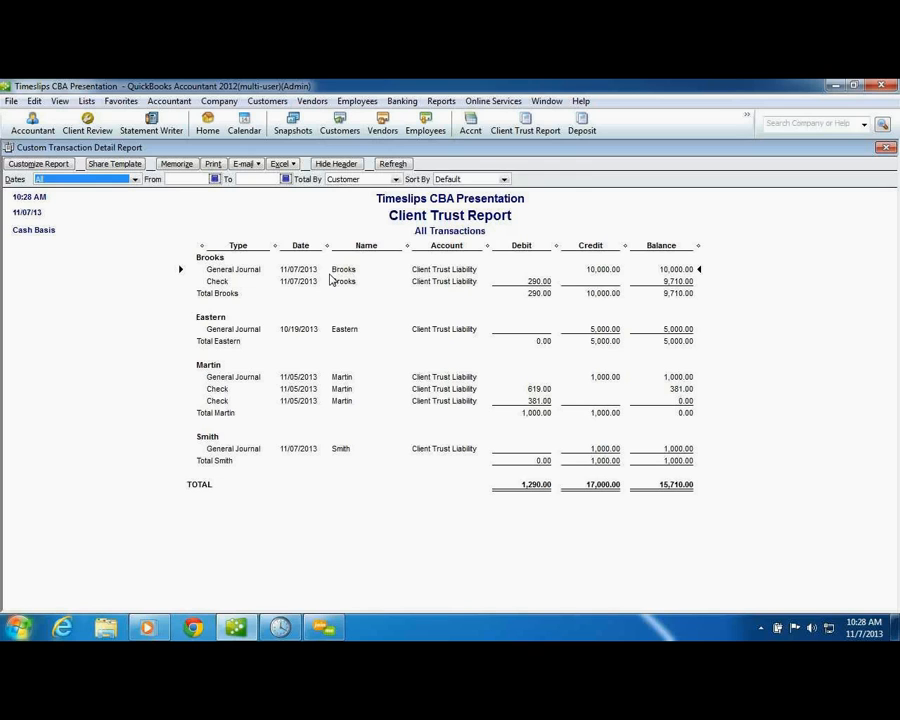
- Switch to Timeslips and display the Timekeeper Collections report for A/R transactions dated 11/7/2013 to 11/7/2013
click(280, 627)
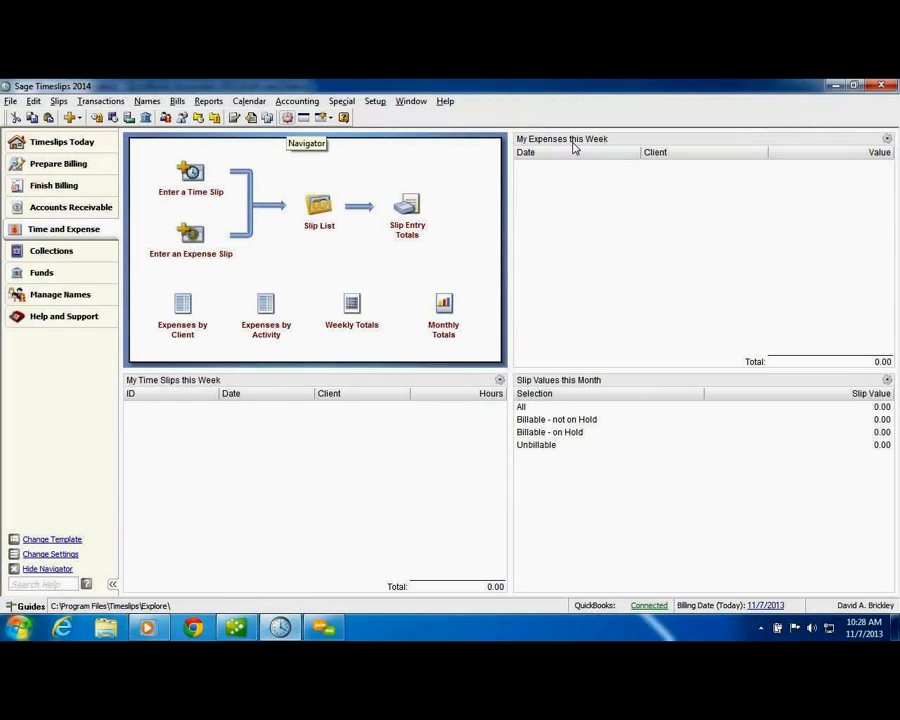
click(209, 101)
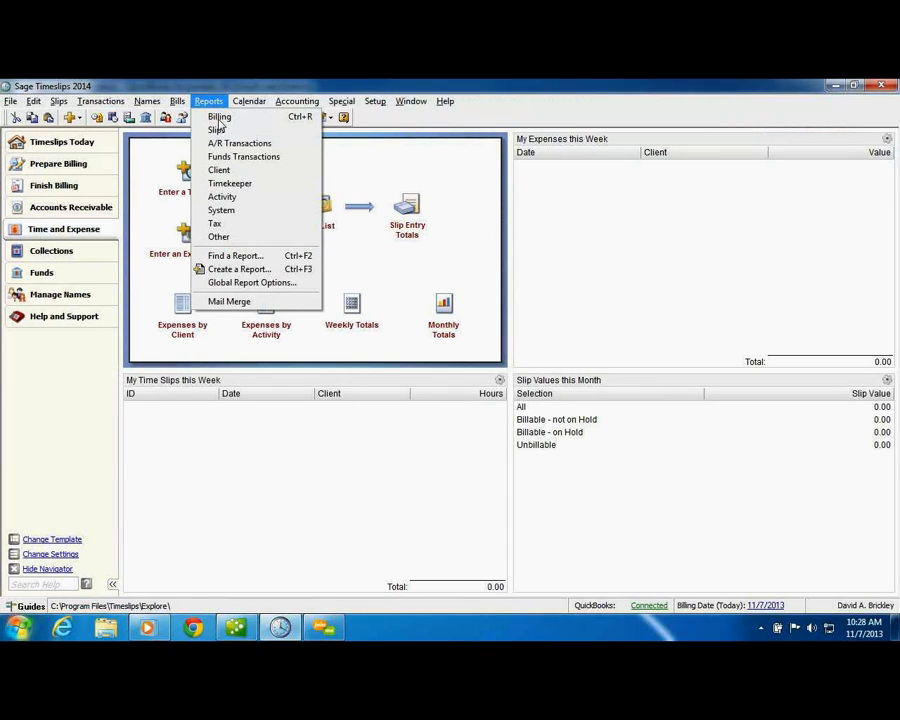
click(225, 183)
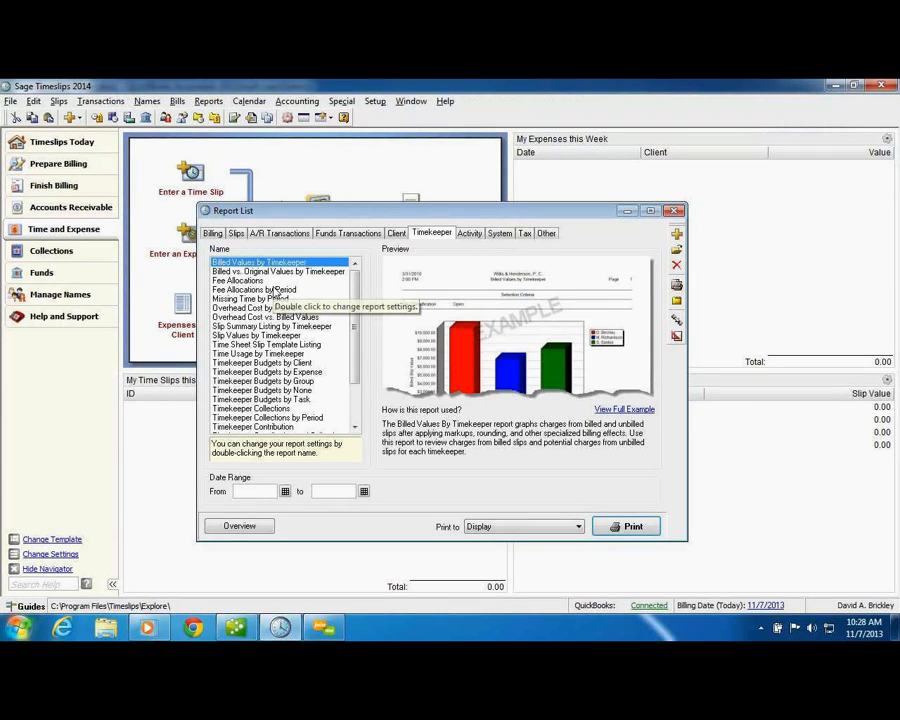
double_click(295, 410)
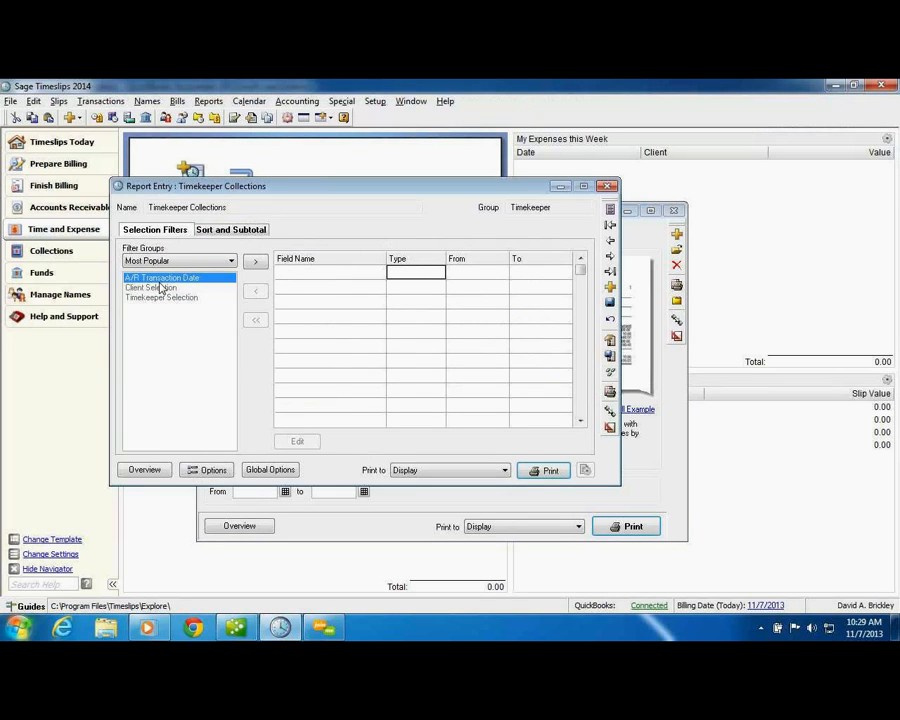
double_click(159, 281)
click(372, 337)
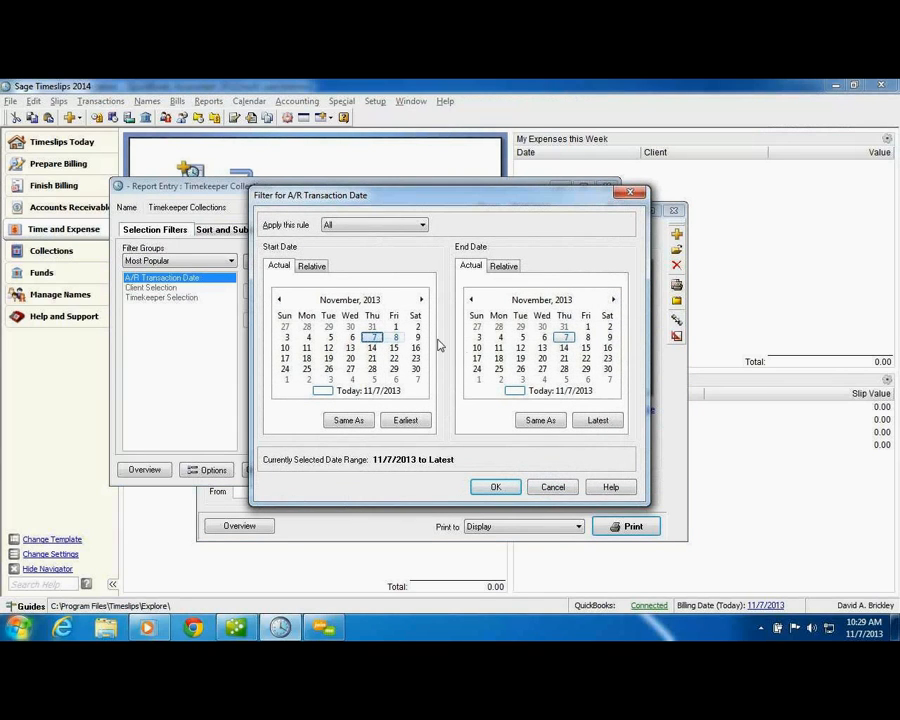
click(565, 340)
click(503, 487)
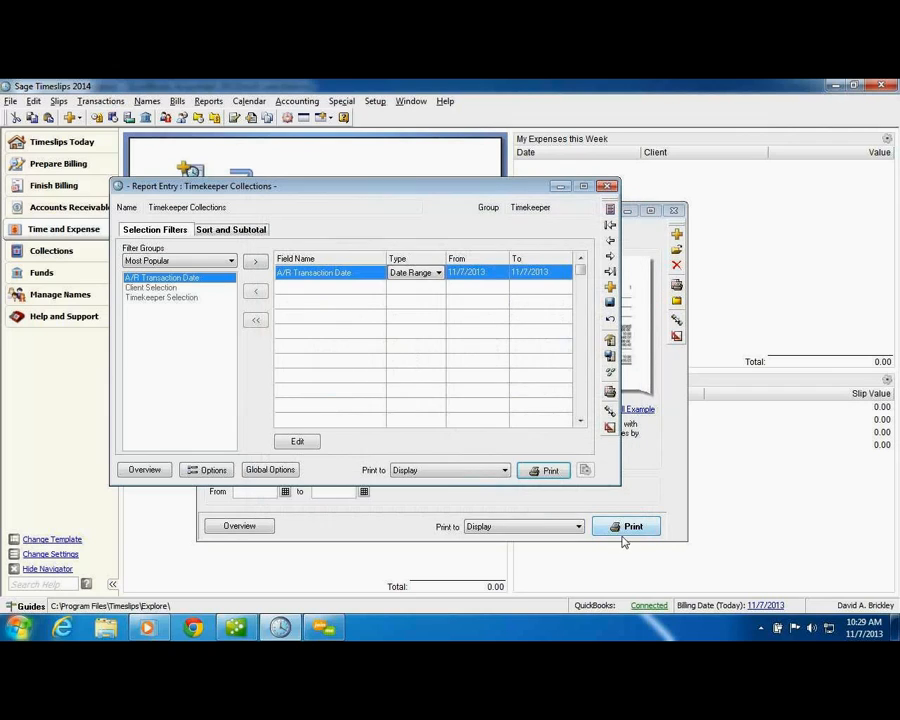
click(548, 471)
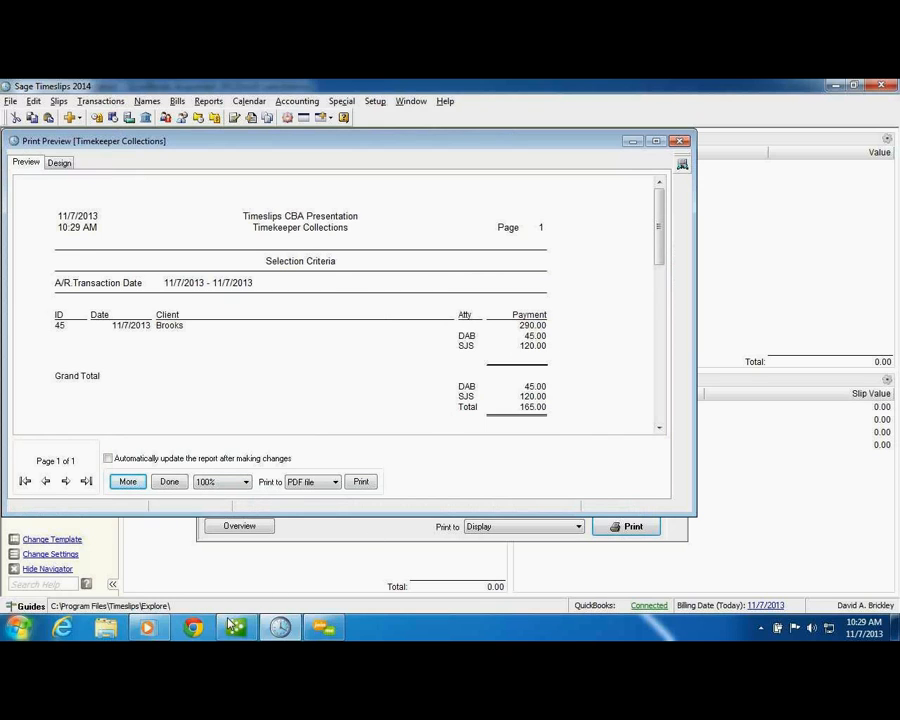
- Switch to QuickBooks, close the Client Trust Report, and examine the QuickReports of both attorney income subaccounts under Legal Fee Income
key(alt+Tab)
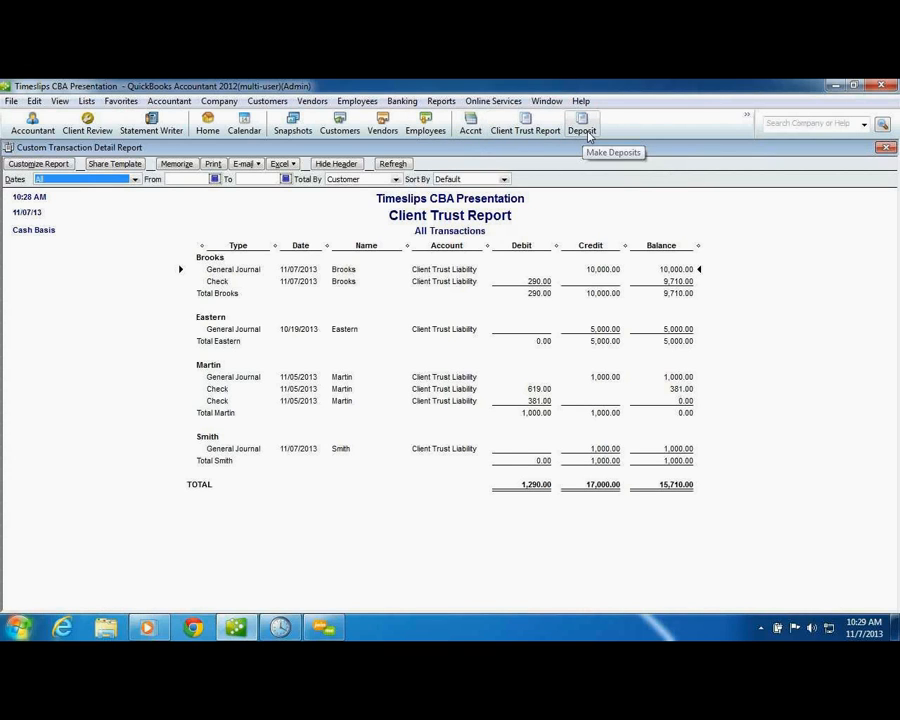
click(885, 147)
click(603, 204)
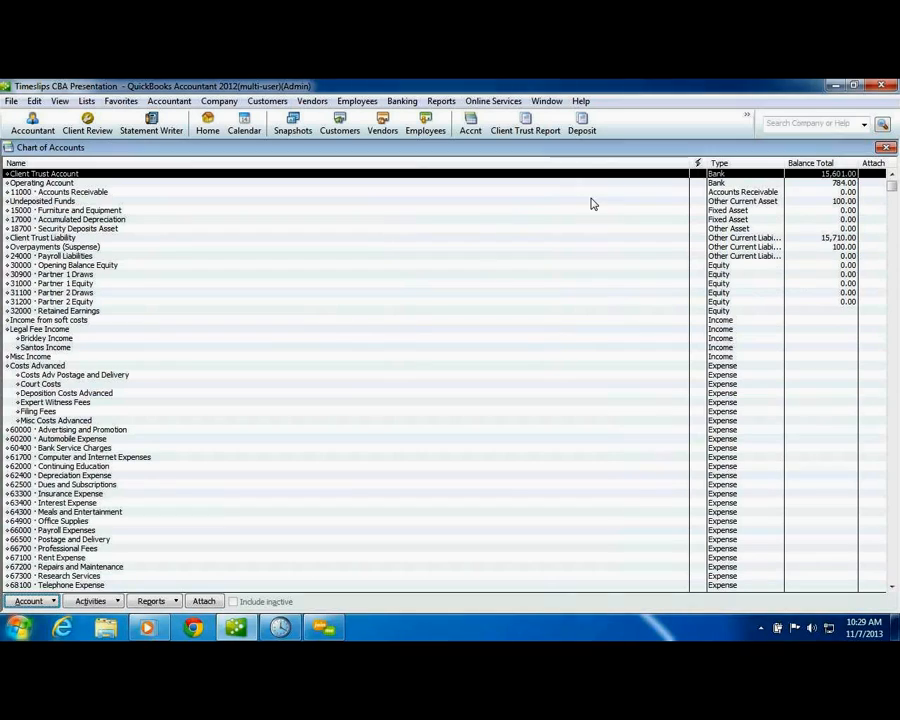
double_click(80, 340)
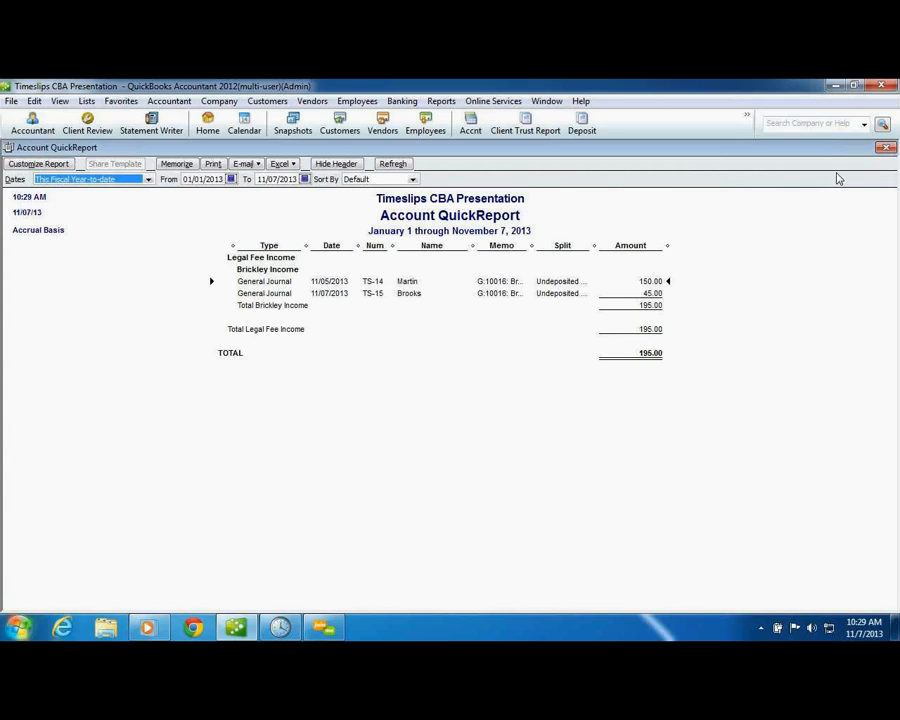
click(884, 149)
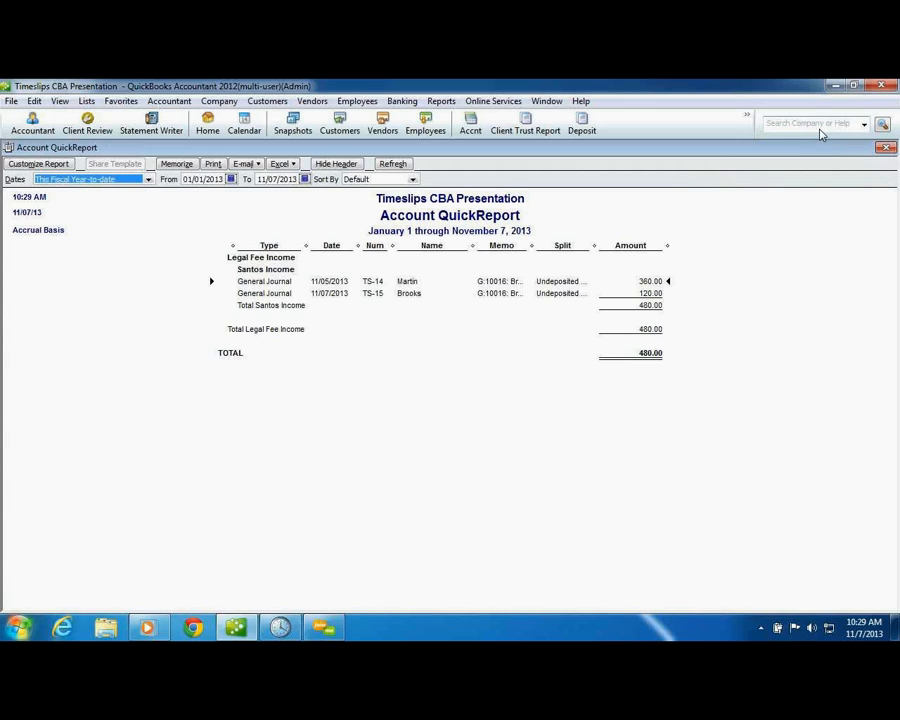
click(885, 147)
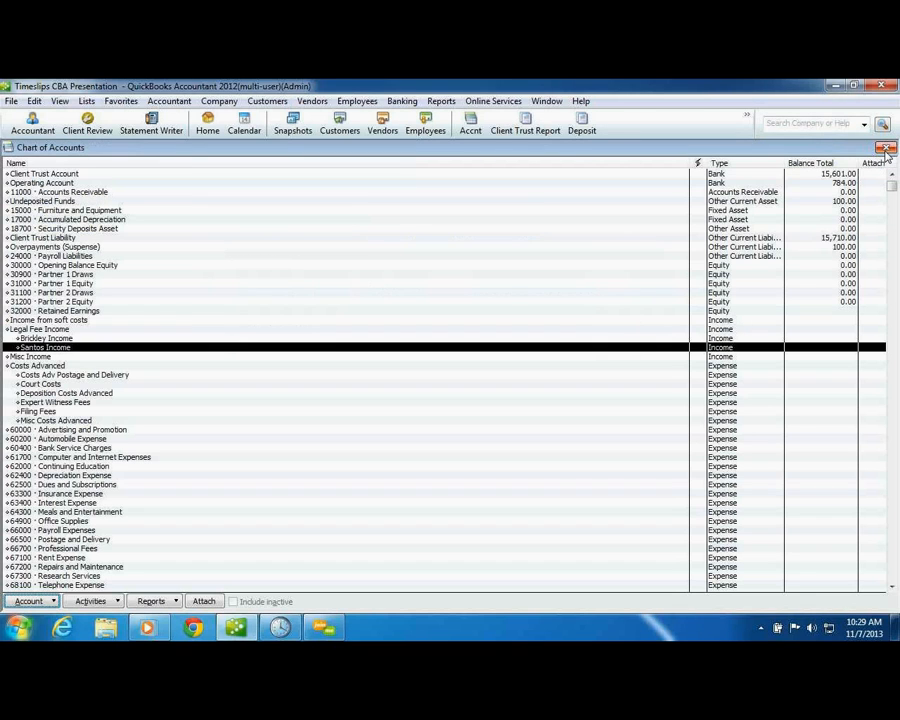
- Return to Timeslips and close the Timekeeper Collections preview, its report entry without saving, and the report list
click(285, 628)
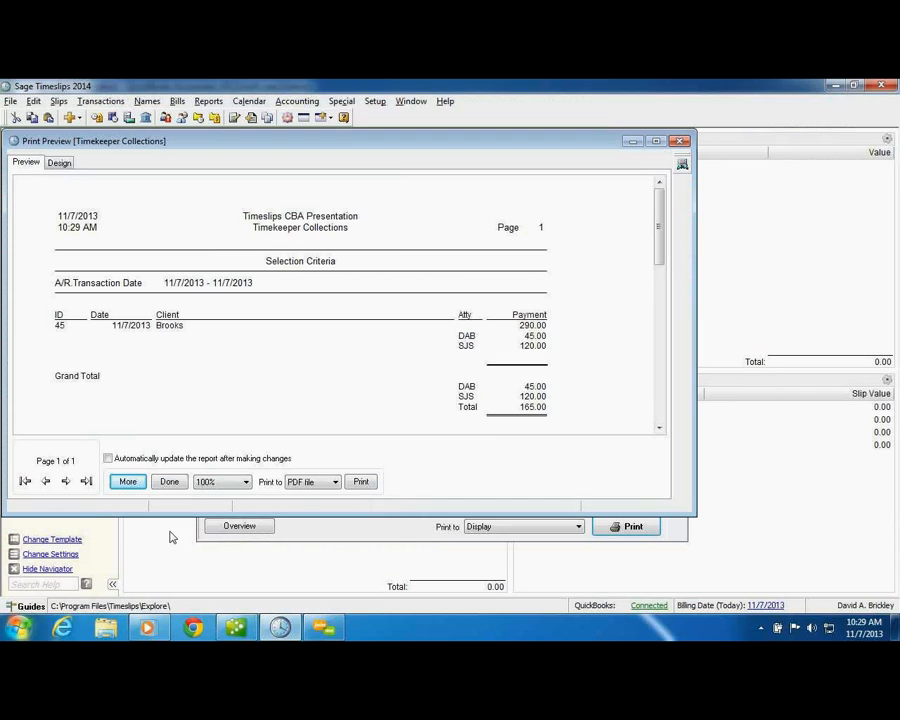
click(172, 481)
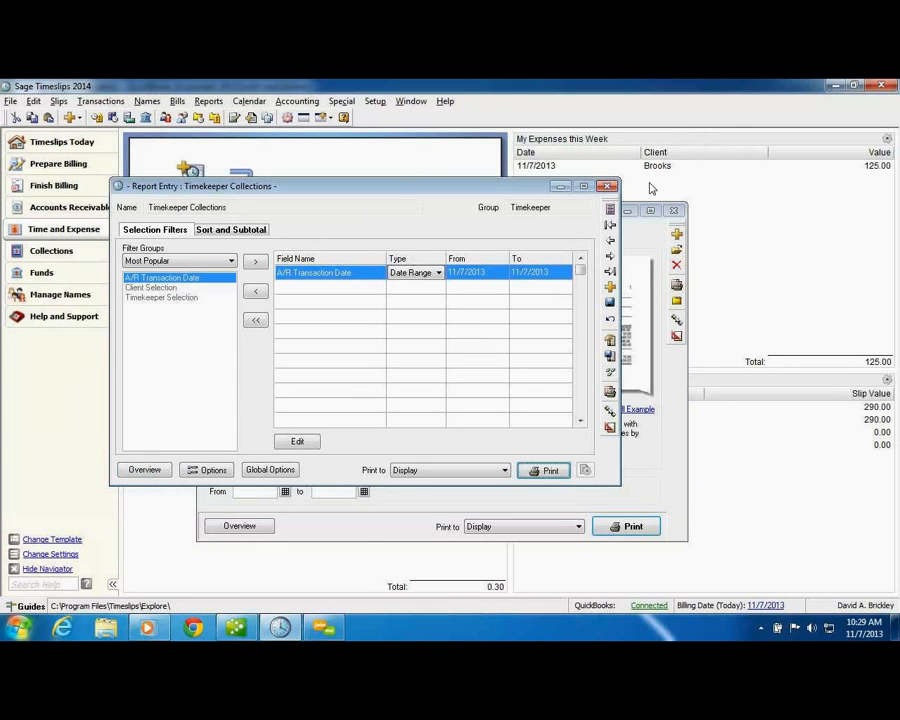
click(607, 186)
click(672, 211)
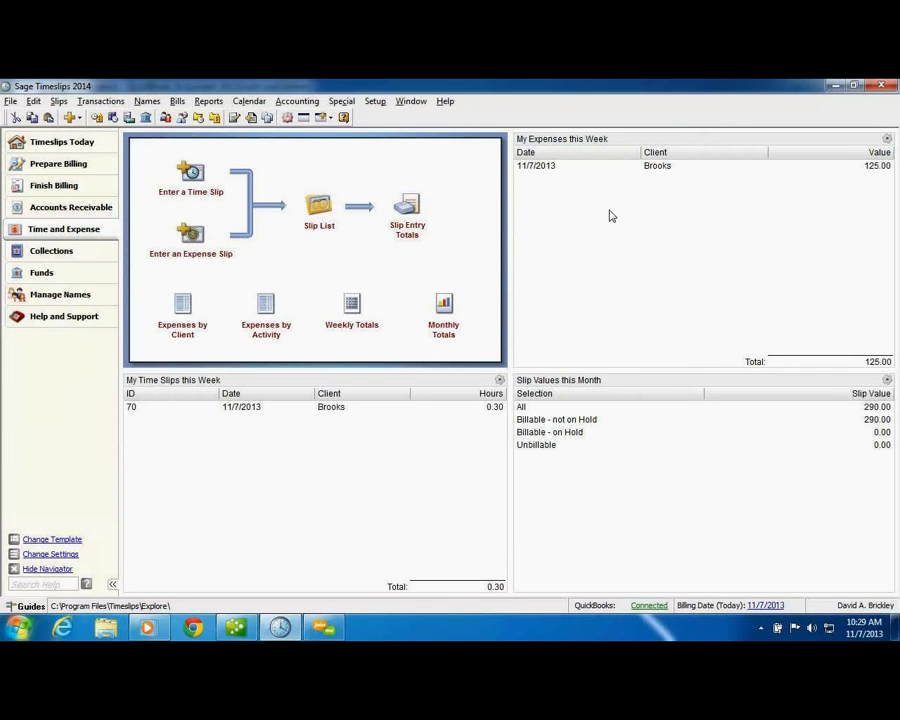
- Record and save an 11/7/2013 withdrawal of 9710.00 from the newly billed client's Retainer funds account
click(70, 271)
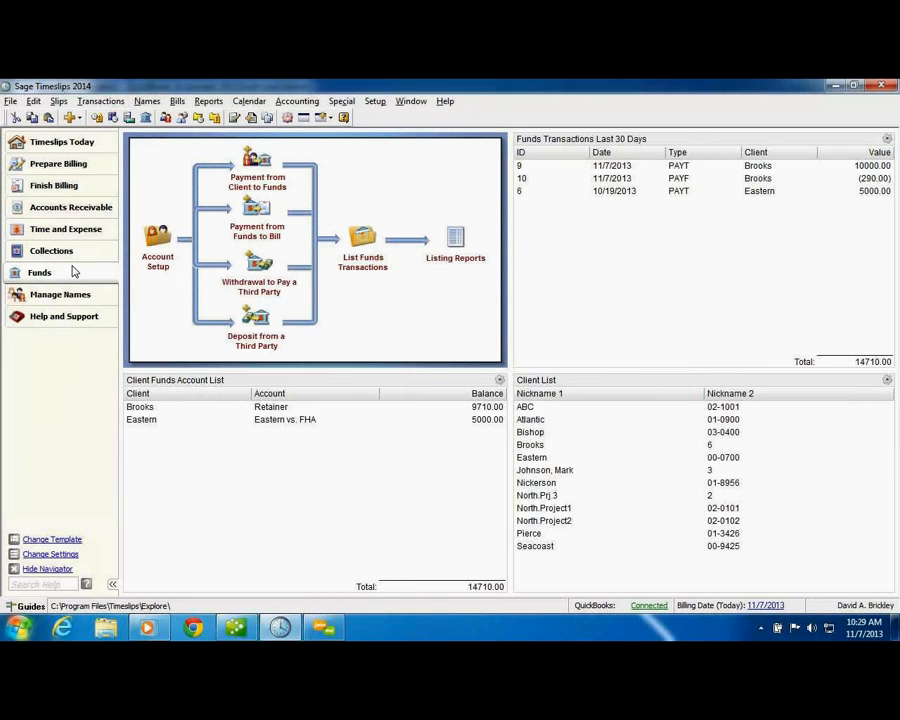
click(245, 283)
click(378, 287)
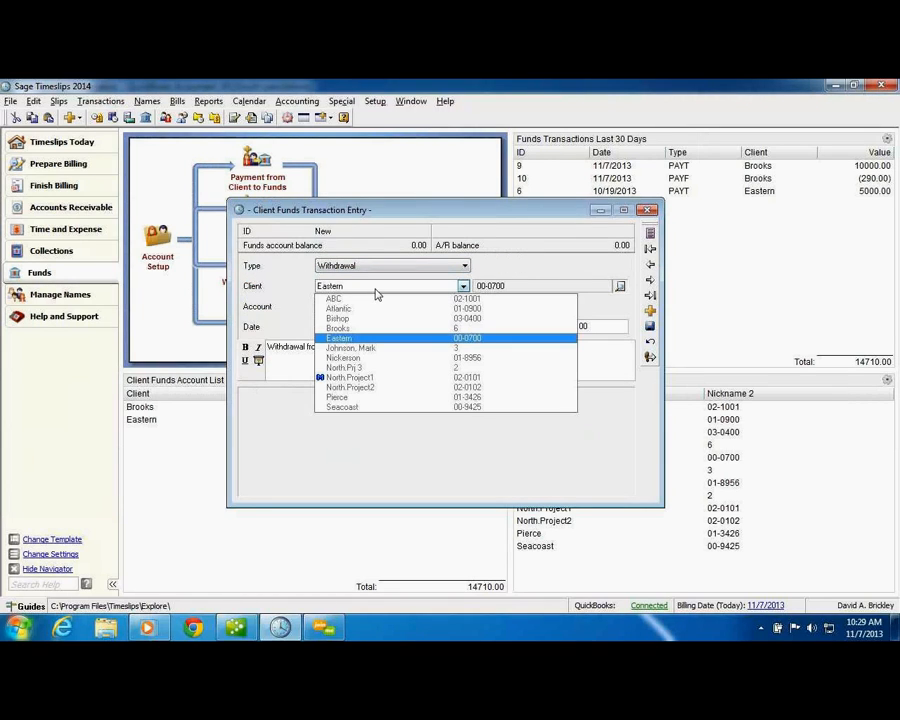
click(338, 327)
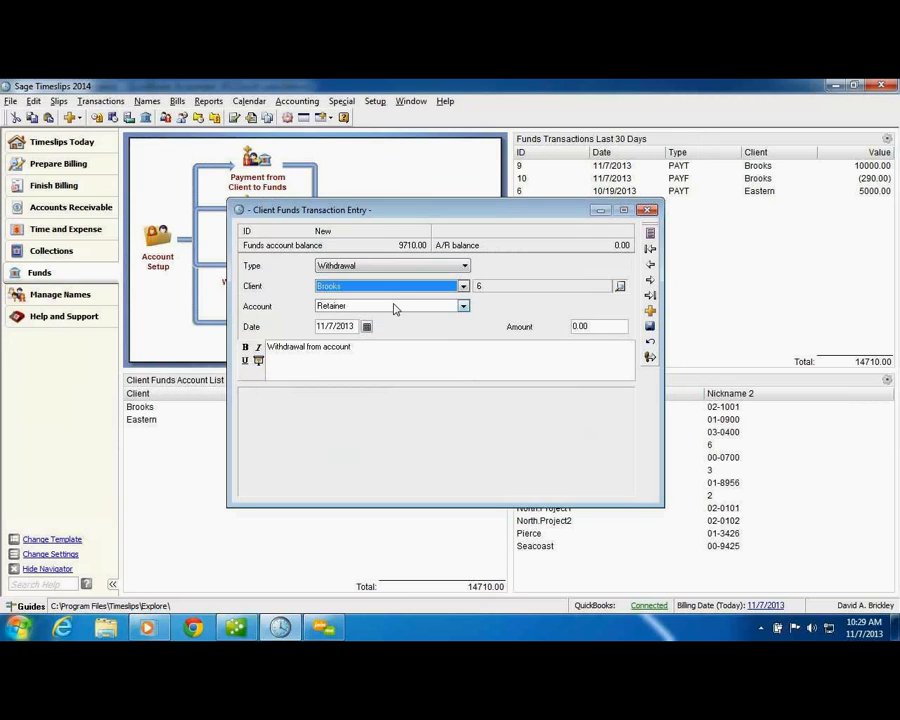
click(603, 330)
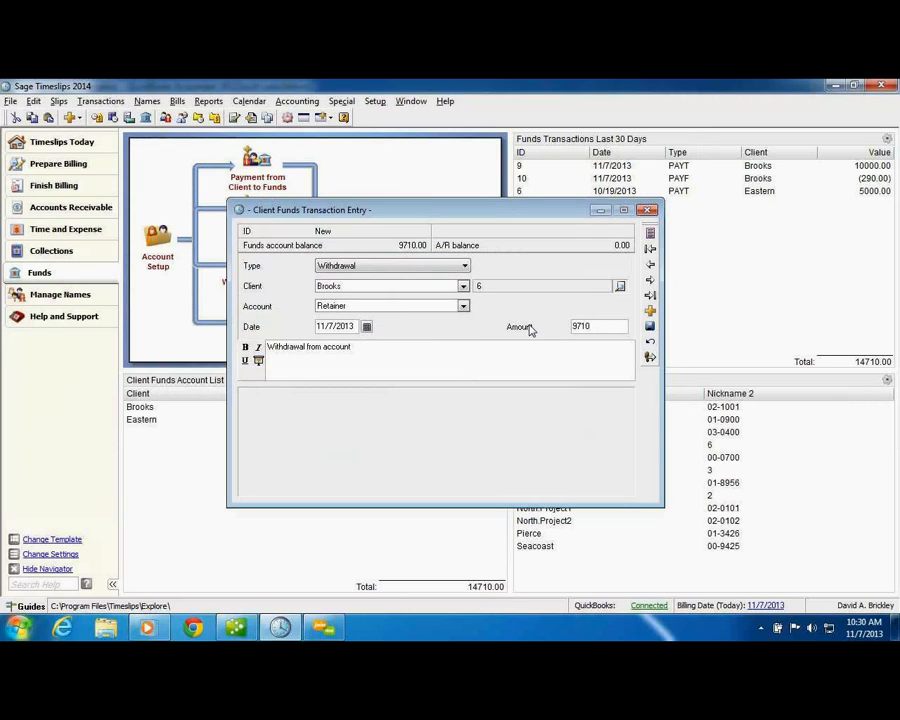
click(651, 327)
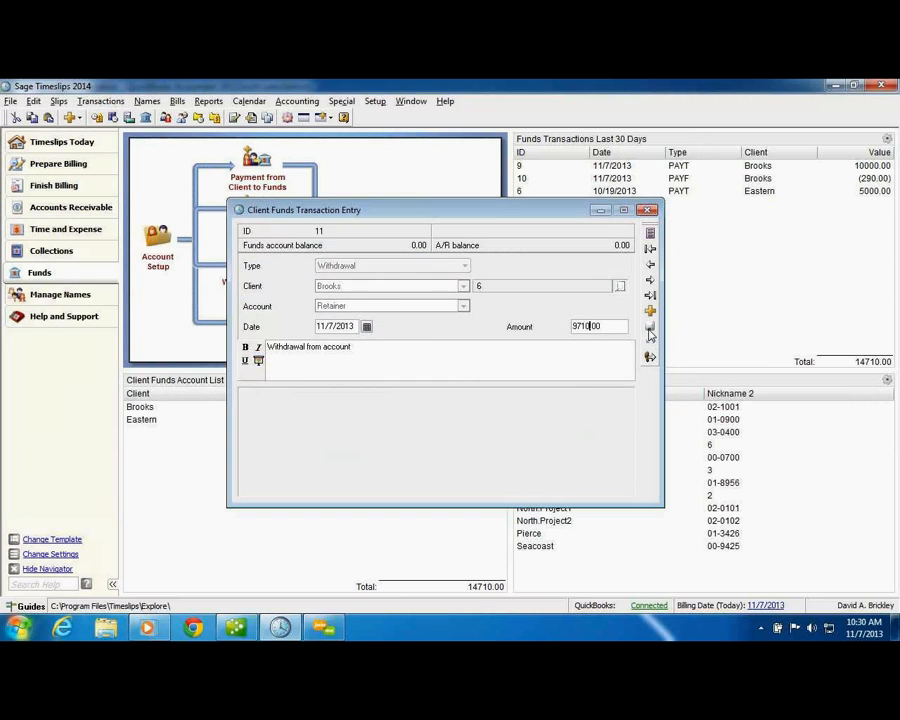
- Transfer the withdrawal's G/L entries to QuickBooks with the All selection and mark the transactions as posted
click(297, 101)
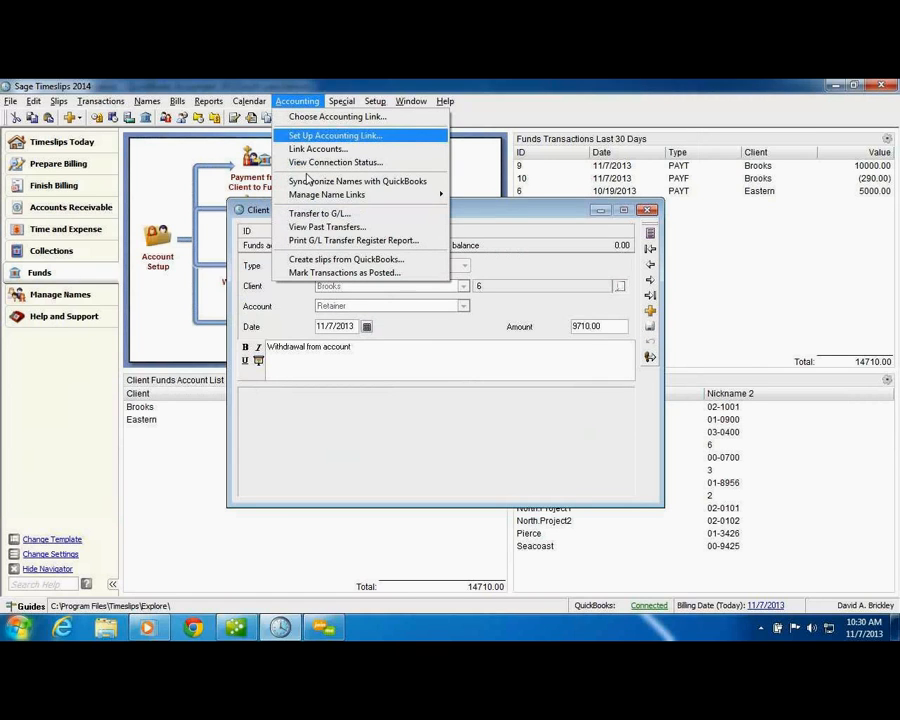
click(310, 214)
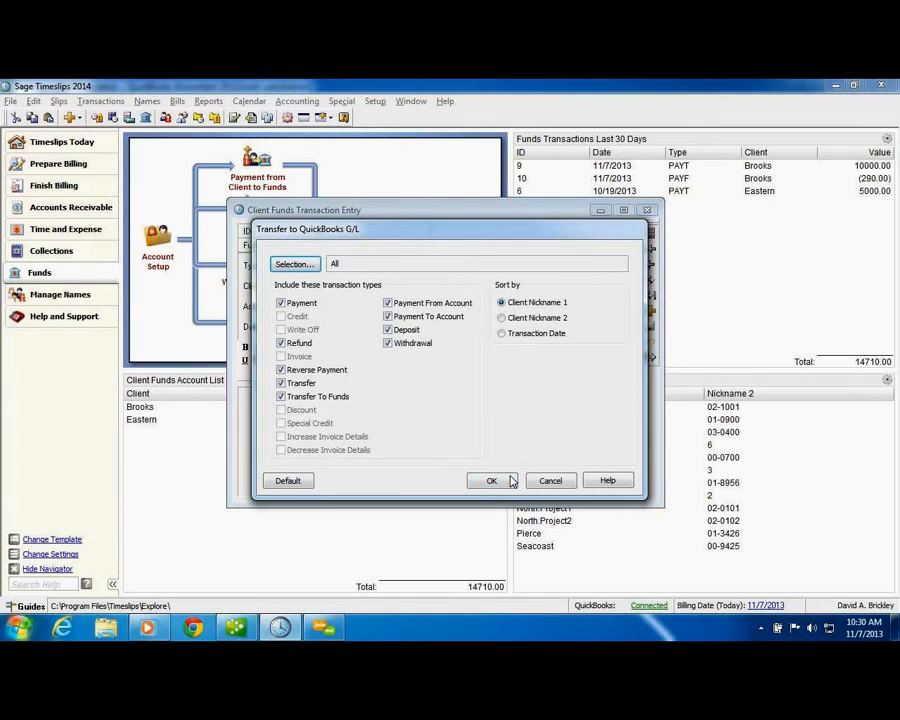
click(507, 479)
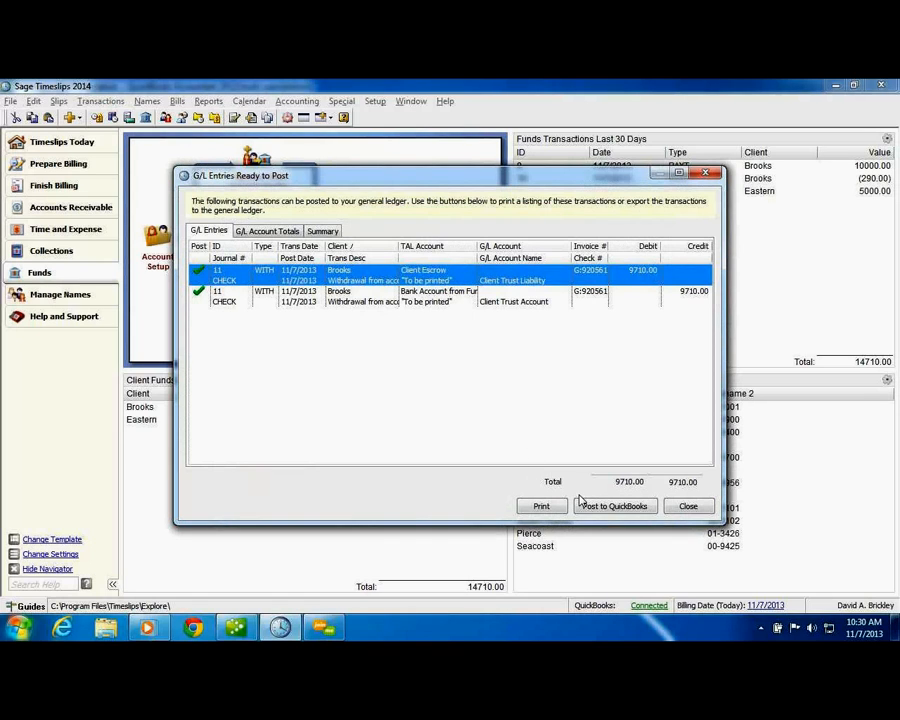
click(610, 506)
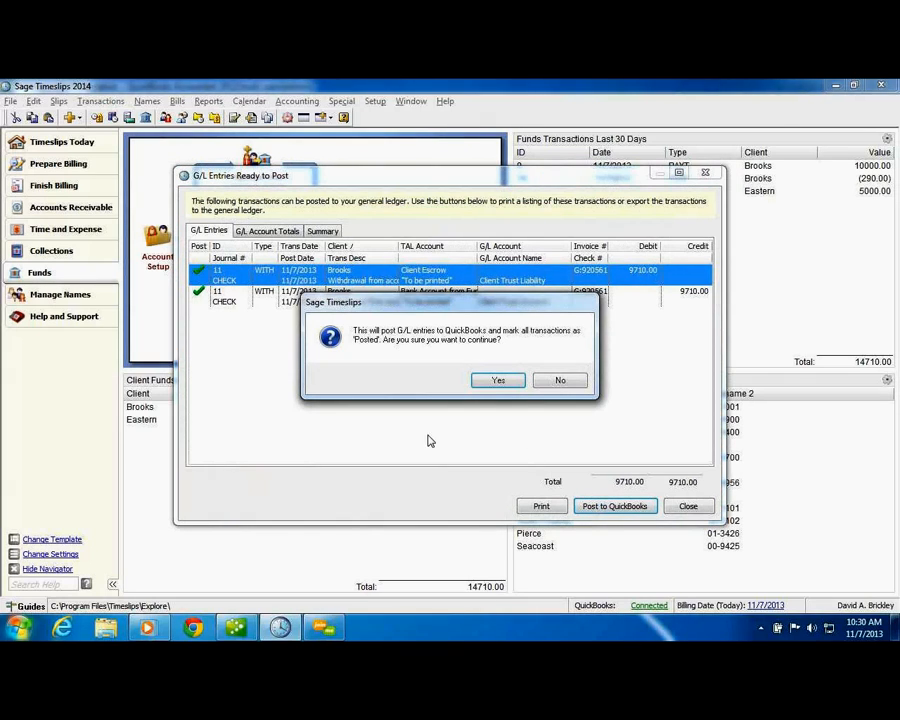
click(498, 384)
key(Return)
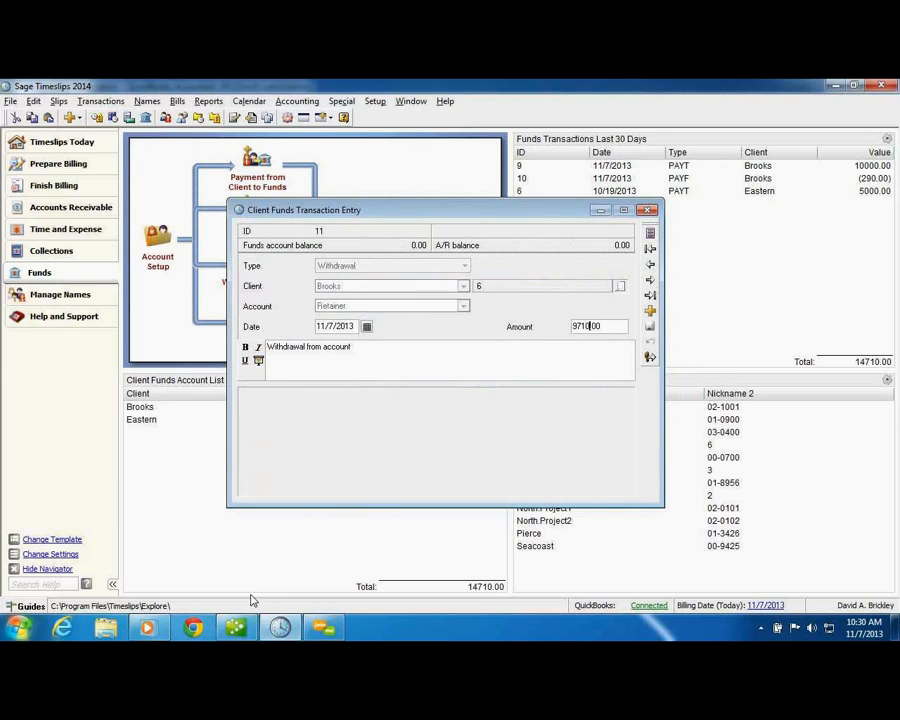
- Switch to QuickBooks, review the Client Trust Account's checks waiting to print, and cancel without printing
click(235, 627)
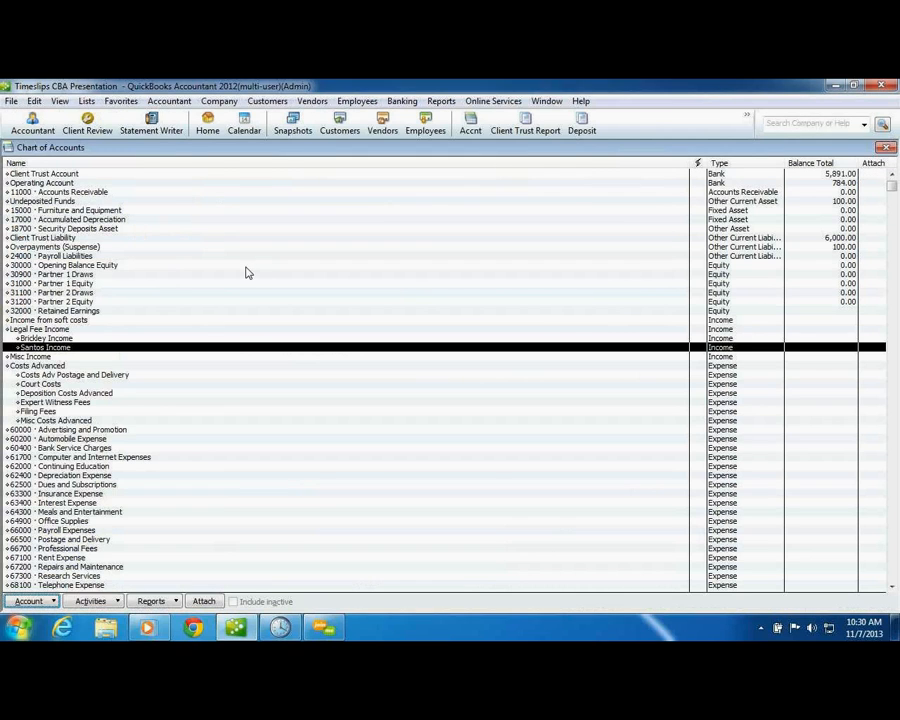
click(11, 101)
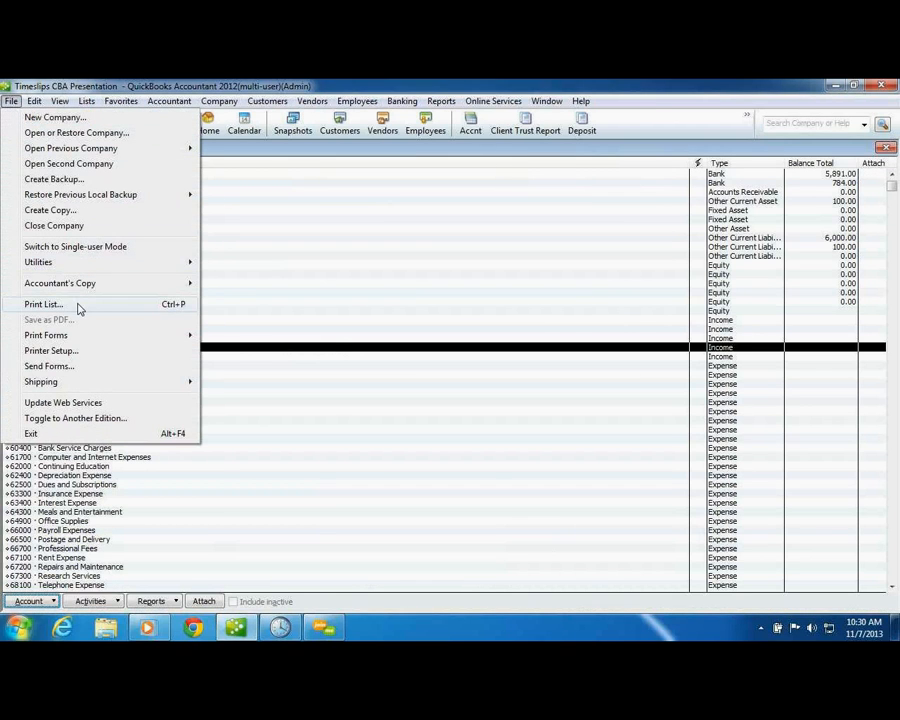
mouse_move(88, 338)
click(268, 350)
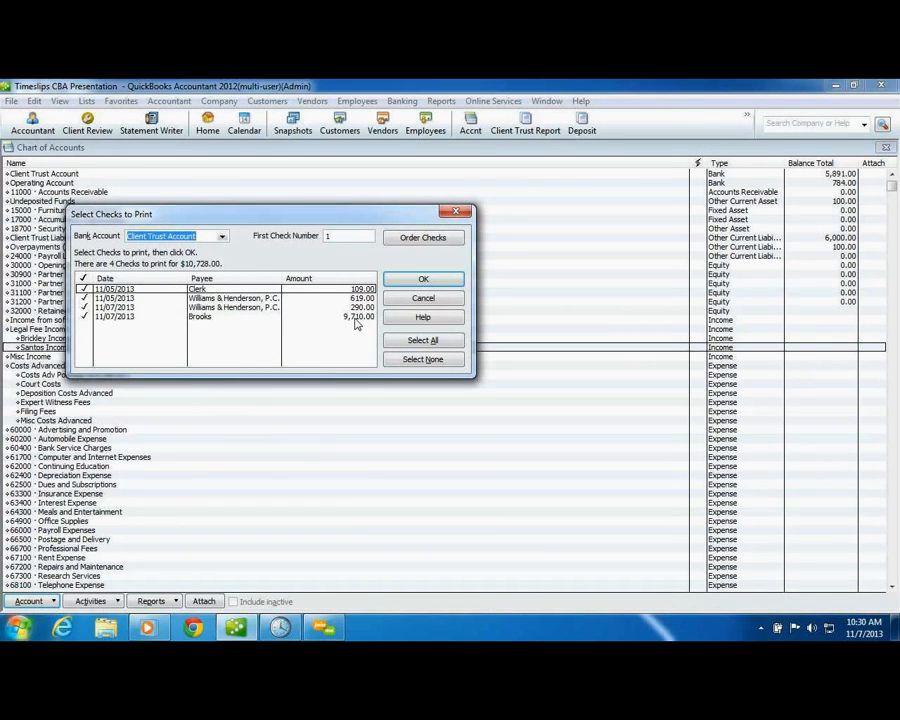
click(420, 298)
- Run the Client Trust Report again to examine the client's trust balance following the withdrawal, and close the report
click(546, 124)
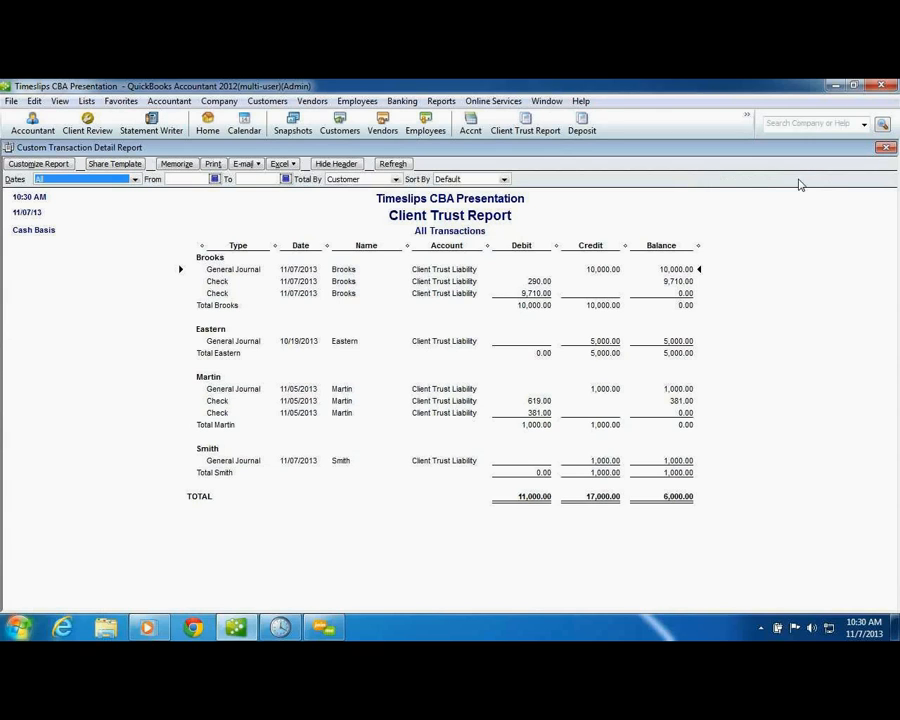
click(884, 148)
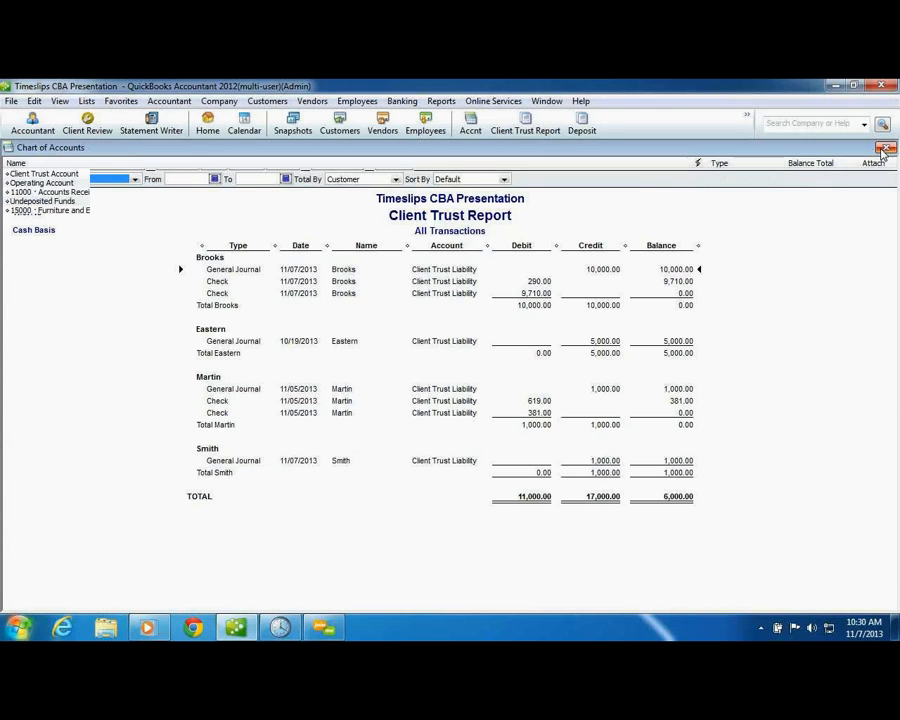